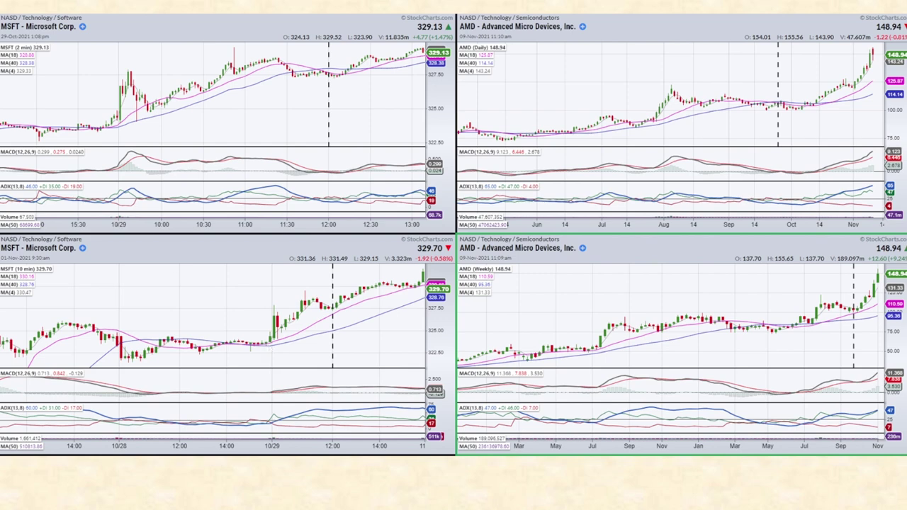
- On the MSFT 10-minute chart, trace the base, the 10/29 rally and the MACD rise in red, and circle the matching ADX section
{"action": "mouse_move", "coordinate": [265, 348]}
{"action": "left_mouse_down"}
{"action": "mouse_move", "coordinate": [312, 303]}
{"action": "mouse_move", "coordinate": [330, 309]}
{"action": "left_mouse_up"}
{"action": "left_click_drag", "start_coordinate": [272, 392], "coordinate": [318, 389]}
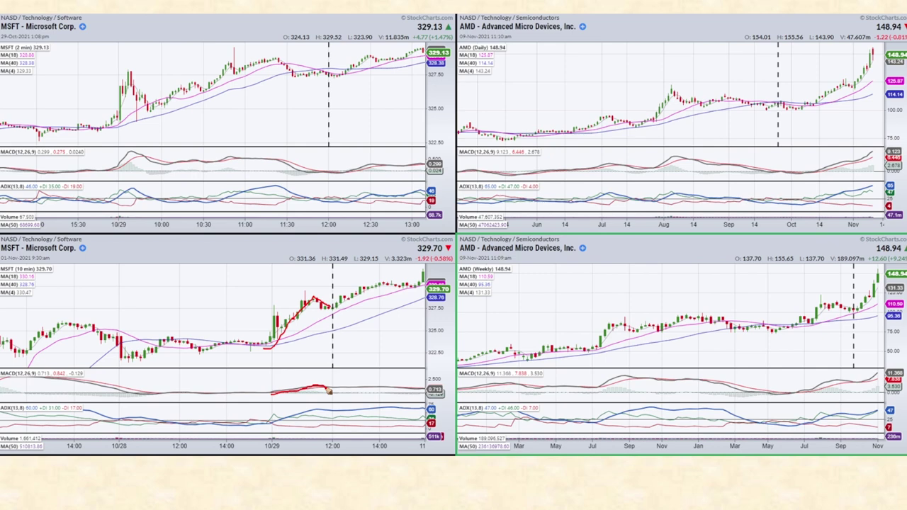
{"action": "mouse_move", "coordinate": [324, 407]}
{"action": "left_mouse_down"}
{"action": "mouse_move", "coordinate": [302, 406]}
{"action": "mouse_move", "coordinate": [282, 425]}
{"action": "mouse_move", "coordinate": [328, 432]}
{"action": "mouse_move", "coordinate": [321, 406]}
{"action": "left_mouse_up"}
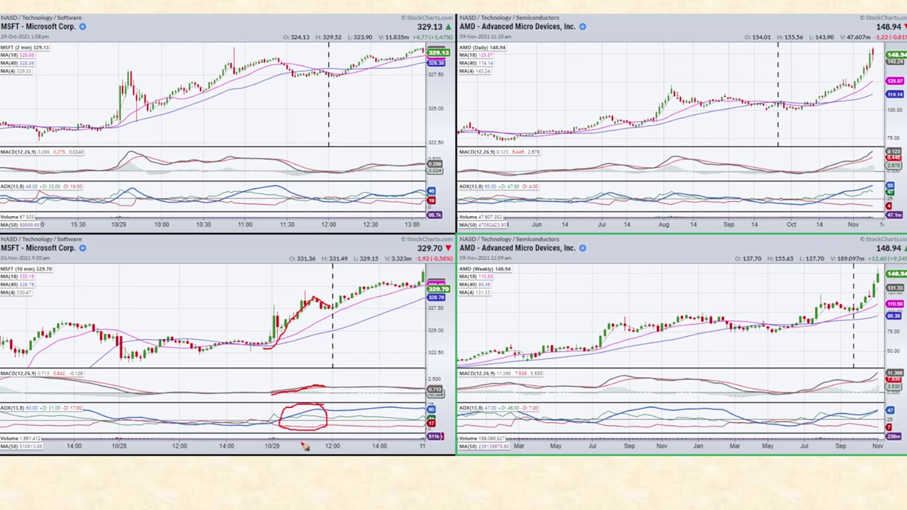
{"action": "mouse_move", "coordinate": [69, 317]}
{"action": "left_mouse_down"}
{"action": "mouse_move", "coordinate": [112, 339]}
{"action": "mouse_move", "coordinate": [275, 349]}
{"action": "mouse_move", "coordinate": [304, 325]}
{"action": "left_mouse_up"}
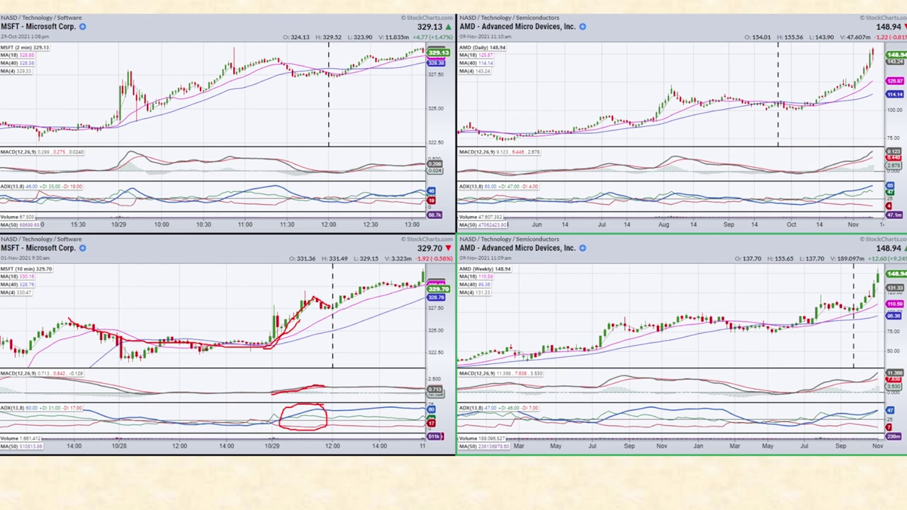
{"action": "mouse_move", "coordinate": [141, 352]}
{"action": "left_mouse_down"}
{"action": "mouse_move", "coordinate": [264, 350]}
{"action": "mouse_move", "coordinate": [285, 342]}
{"action": "mouse_move", "coordinate": [308, 310]}
{"action": "left_mouse_up"}
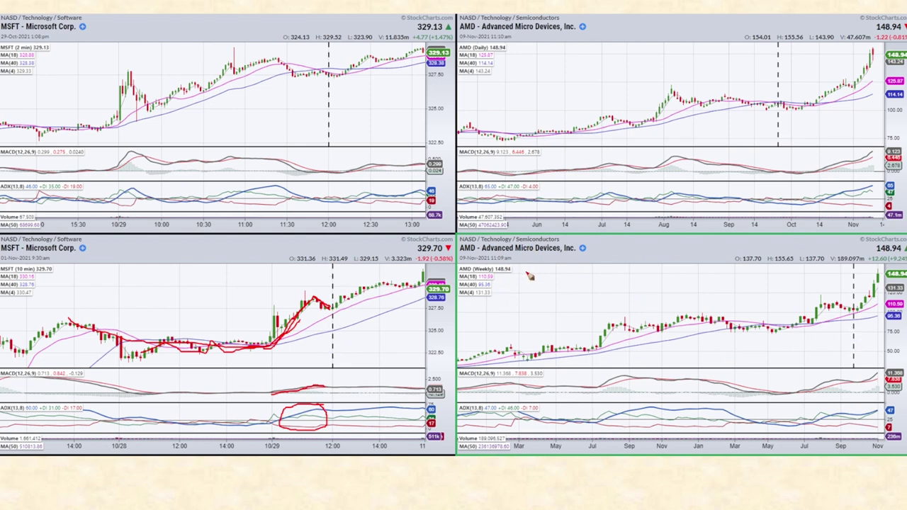
- On the AMD weekly chart, trace the base and rally before the dashed line and circle the matching MACD and ADX sections
{"action": "mouse_move", "coordinate": [776, 338]}
{"action": "left_mouse_down"}
{"action": "mouse_move", "coordinate": [832, 304]}
{"action": "mouse_move", "coordinate": [858, 316]}
{"action": "left_mouse_up"}
{"action": "mouse_move", "coordinate": [803, 333]}
{"action": "left_mouse_down"}
{"action": "mouse_move", "coordinate": [737, 332]}
{"action": "mouse_move", "coordinate": [780, 332]}
{"action": "left_mouse_up"}
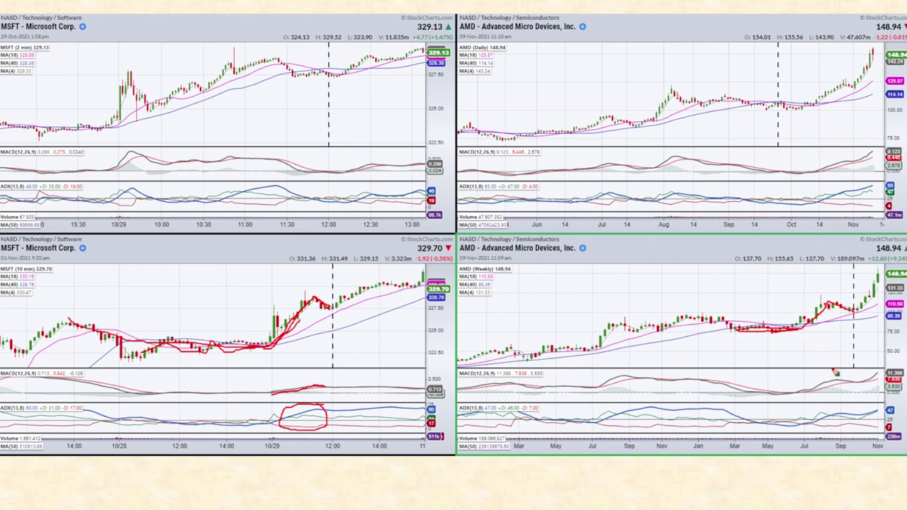
{"action": "mouse_move", "coordinate": [851, 380]}
{"action": "left_mouse_down"}
{"action": "mouse_move", "coordinate": [823, 383]}
{"action": "mouse_move", "coordinate": [860, 386]}
{"action": "mouse_move", "coordinate": [854, 376]}
{"action": "left_mouse_up"}
{"action": "mouse_move", "coordinate": [850, 411]}
{"action": "left_mouse_down"}
{"action": "mouse_move", "coordinate": [821, 412]}
{"action": "mouse_move", "coordinate": [836, 430]}
{"action": "mouse_move", "coordinate": [854, 410]}
{"action": "mouse_move", "coordinate": [835, 424]}
{"action": "left_mouse_up"}
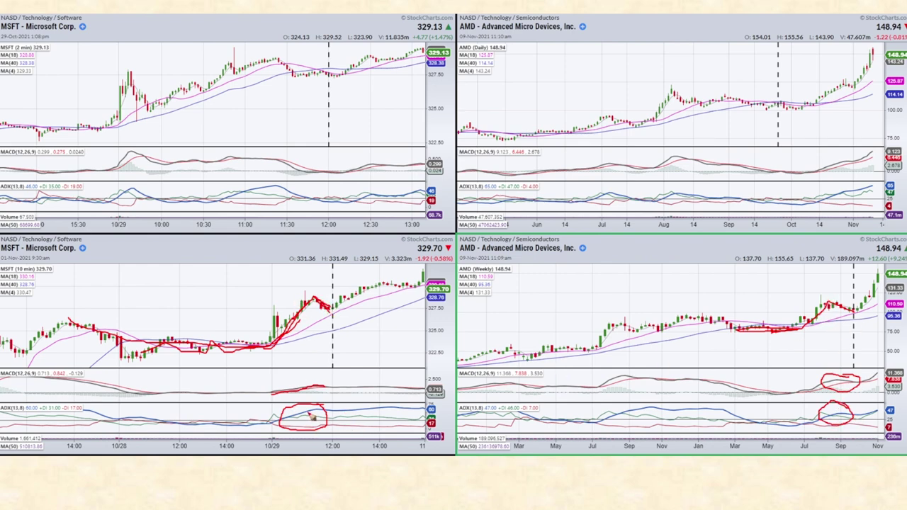
- Underline the circled ADX areas, cross out the MSFT 10-minute label, retrace its rally and loop the MSFT 10-minute and AMD weekly charts together
{"action": "mouse_move", "coordinate": [303, 422]}
{"action": "left_mouse_down"}
{"action": "mouse_move", "coordinate": [337, 423]}
{"action": "mouse_move", "coordinate": [316, 425]}
{"action": "left_mouse_up"}
{"action": "left_click_drag", "start_coordinate": [829, 421], "coordinate": [855, 418]}
{"action": "mouse_move", "coordinate": [31, 273]}
{"action": "left_mouse_down"}
{"action": "mouse_move", "coordinate": [14, 270]}
{"action": "mouse_move", "coordinate": [34, 274]}
{"action": "left_mouse_up"}
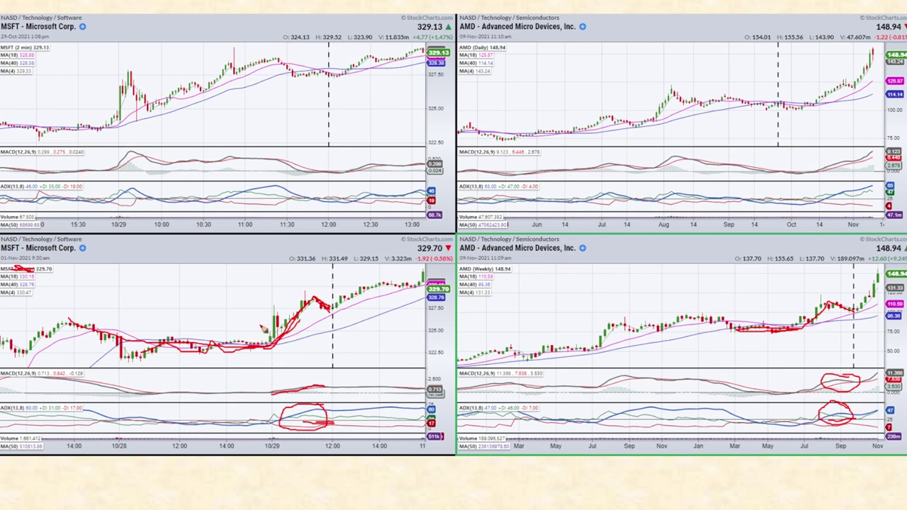
{"action": "left_click_drag", "start_coordinate": [311, 305], "coordinate": [288, 332]}
{"action": "mouse_move", "coordinate": [829, 286]}
{"action": "left_mouse_down"}
{"action": "mouse_move", "coordinate": [254, 299]}
{"action": "mouse_move", "coordinate": [177, 387]}
{"action": "mouse_move", "coordinate": [682, 434]}
{"action": "mouse_move", "coordinate": [868, 341]}
{"action": "mouse_move", "coordinate": [765, 294]}
{"action": "left_mouse_up"}
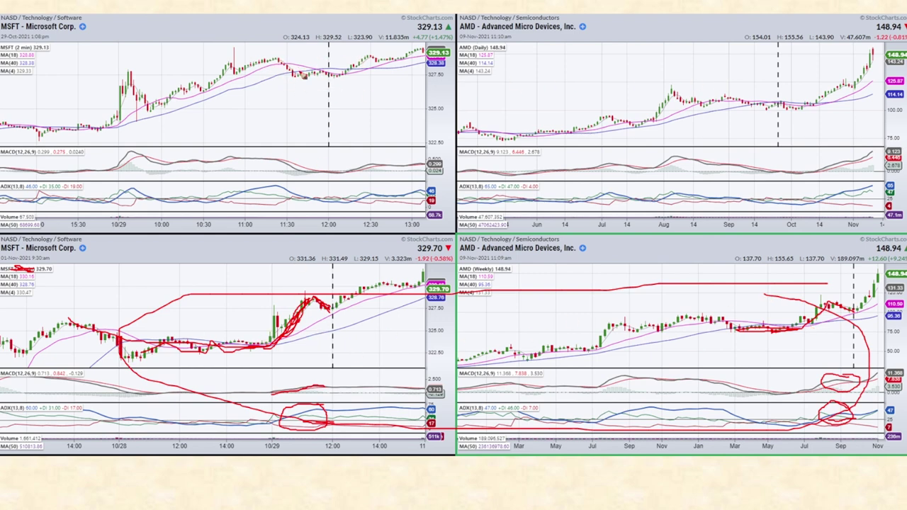
- Mark the MACD and ADX near the dashed lines on the MSFT 2-minute and AMD daily charts, and erase all markings
{"action": "left_click_drag", "start_coordinate": [317, 71], "coordinate": [333, 69]}
{"action": "left_click_drag", "start_coordinate": [303, 174], "coordinate": [351, 174]}
{"action": "mouse_move", "coordinate": [343, 204]}
{"action": "left_mouse_down"}
{"action": "mouse_move", "coordinate": [334, 192]}
{"action": "mouse_move", "coordinate": [307, 202]}
{"action": "mouse_move", "coordinate": [345, 206]}
{"action": "left_mouse_up"}
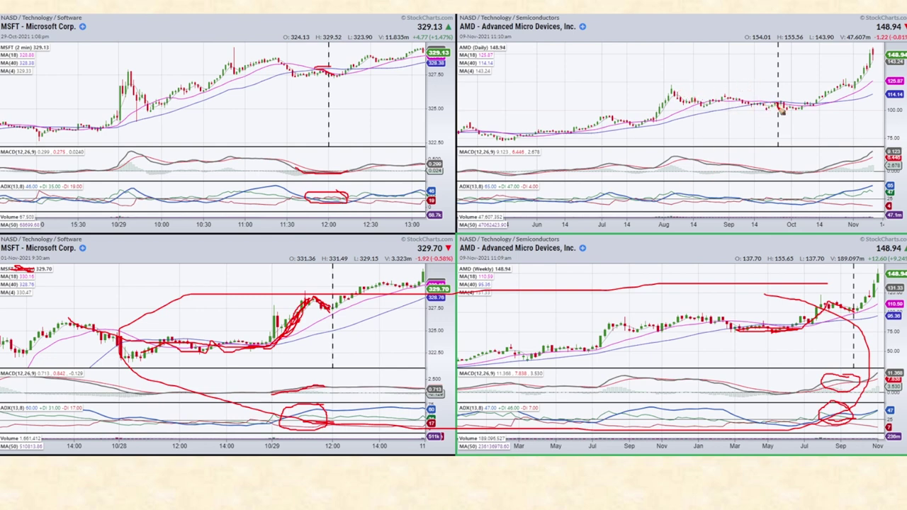
{"action": "left_click_drag", "start_coordinate": [769, 172], "coordinate": [808, 175]}
{"action": "mouse_move", "coordinate": [820, 201]}
{"action": "left_mouse_down"}
{"action": "mouse_move", "coordinate": [772, 193]}
{"action": "mouse_move", "coordinate": [771, 213]}
{"action": "mouse_move", "coordinate": [814, 202]}
{"action": "left_mouse_up"}
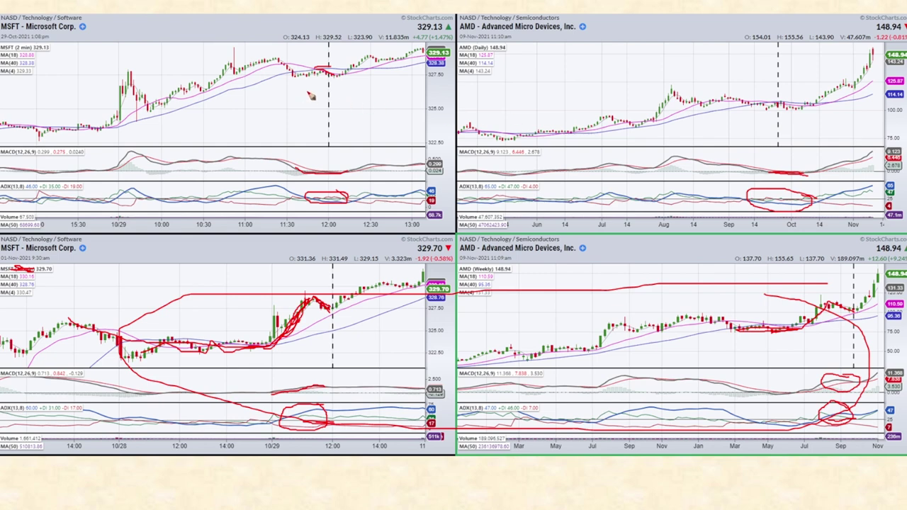
{"action": "key", "text": "e"}
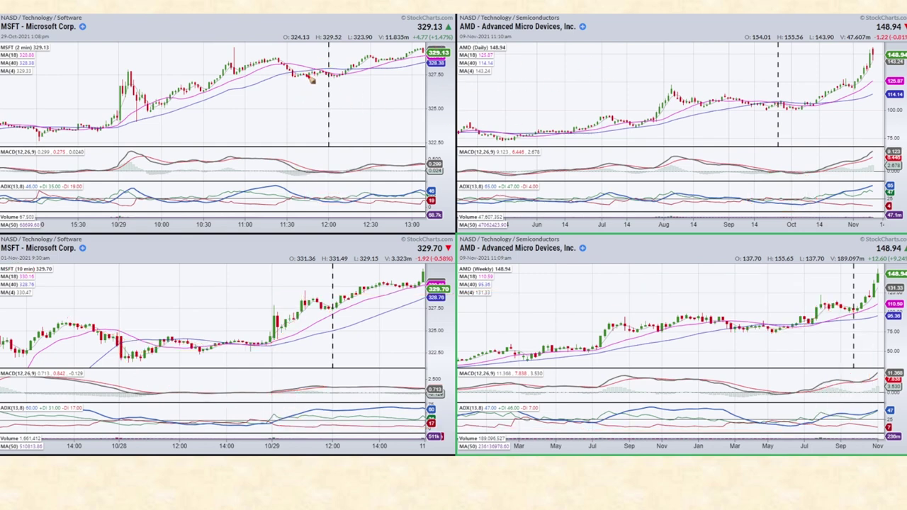
- Underline the price lows around the dashed lines on the MSFT 2-minute and AMD daily charts, and erase the marks
{"action": "left_click_drag", "start_coordinate": [313, 77], "coordinate": [325, 71]}
{"action": "left_click_drag", "start_coordinate": [294, 74], "coordinate": [340, 79]}
{"action": "left_click_drag", "start_coordinate": [767, 109], "coordinate": [800, 109]}
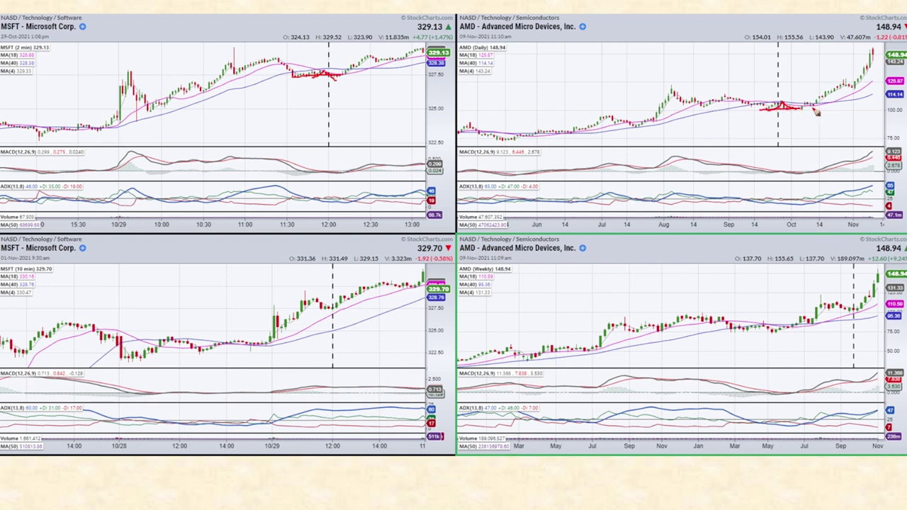
{"action": "key", "text": "e"}
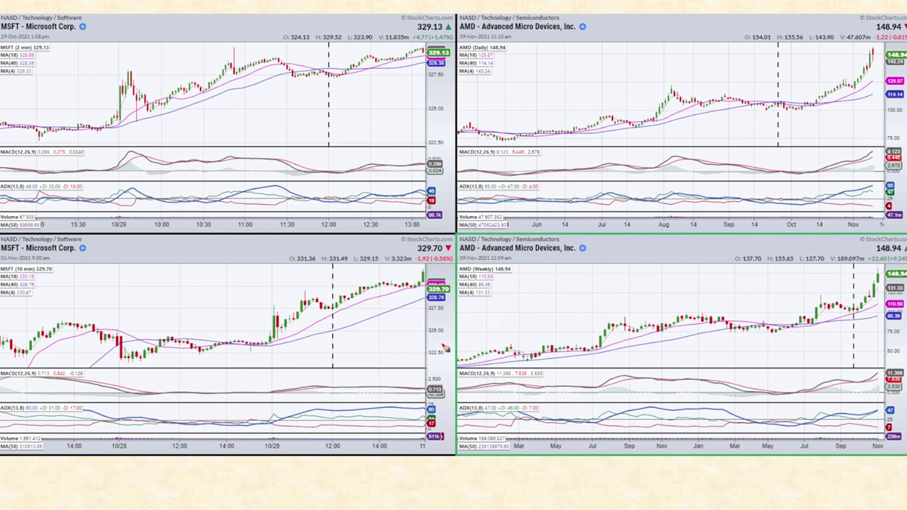
- Circle the 2 min and Daily timeframe labels on the MSFT and AMD charts, and clear the circles
{"action": "mouse_move", "coordinate": [45, 46]}
{"action": "left_mouse_down"}
{"action": "mouse_move", "coordinate": [10, 53]}
{"action": "mouse_move", "coordinate": [51, 50]}
{"action": "mouse_move", "coordinate": [21, 44]}
{"action": "left_mouse_up"}
{"action": "mouse_move", "coordinate": [504, 46]}
{"action": "left_mouse_down"}
{"action": "mouse_move", "coordinate": [483, 42]}
{"action": "mouse_move", "coordinate": [491, 57]}
{"action": "mouse_move", "coordinate": [504, 50]}
{"action": "left_mouse_up"}
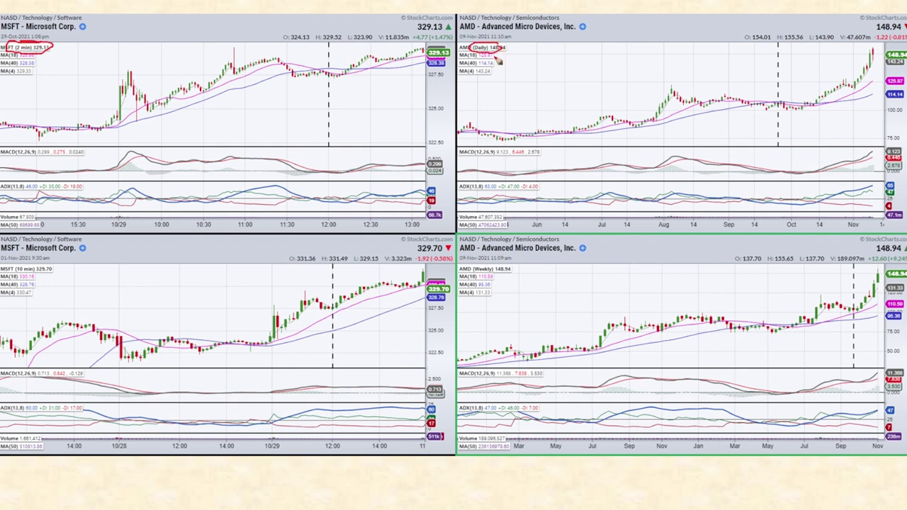
{"action": "key", "text": "Escape"}
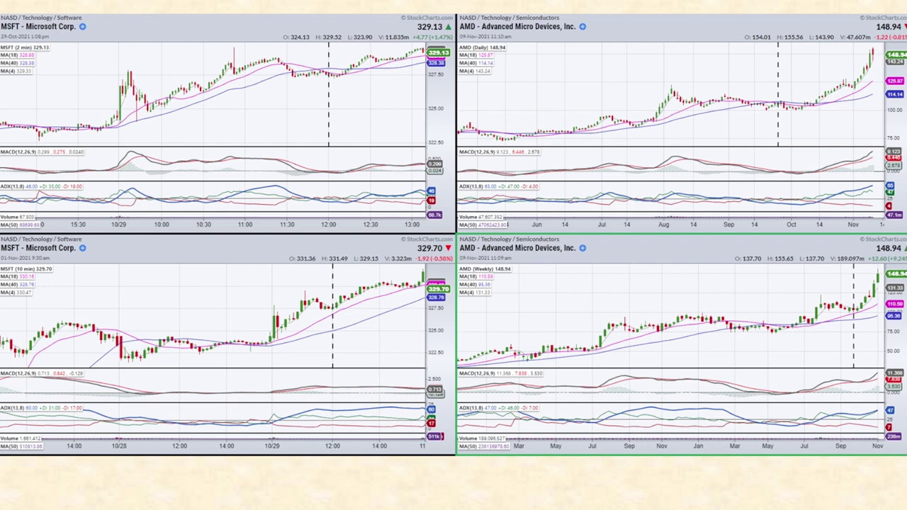
- Handwrite timeframe labels such as M and W over the four charts, connect them with lines and arrows, and erase the sketch
{"action": "mouse_move", "coordinate": [184, 309]}
{"action": "left_mouse_down"}
{"action": "mouse_move", "coordinate": [199, 292]}
{"action": "mouse_move", "coordinate": [206, 303]}
{"action": "left_mouse_up"}
{"action": "left_click_drag", "start_coordinate": [251, 298], "coordinate": [548, 299]}
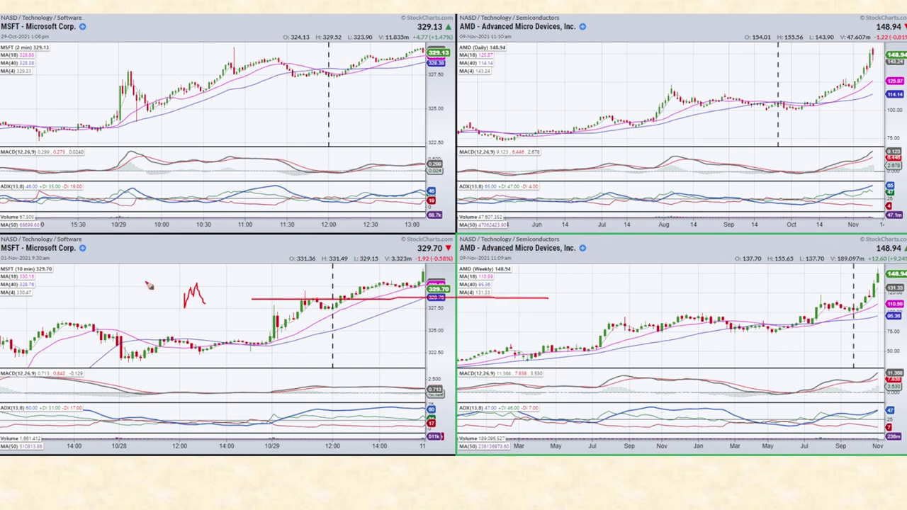
{"action": "left_click_drag", "start_coordinate": [566, 292], "coordinate": [601, 300]}
{"action": "mouse_move", "coordinate": [583, 73]}
{"action": "left_mouse_down"}
{"action": "mouse_move", "coordinate": [577, 92]}
{"action": "mouse_move", "coordinate": [596, 72]}
{"action": "mouse_move", "coordinate": [587, 289]}
{"action": "mouse_move", "coordinate": [599, 256]}
{"action": "left_mouse_up"}
{"action": "mouse_move", "coordinate": [567, 116]}
{"action": "left_mouse_down"}
{"action": "mouse_move", "coordinate": [376, 132]}
{"action": "mouse_move", "coordinate": [389, 104]}
{"action": "left_mouse_up"}
{"action": "left_click_drag", "start_coordinate": [301, 103], "coordinate": [308, 140]}
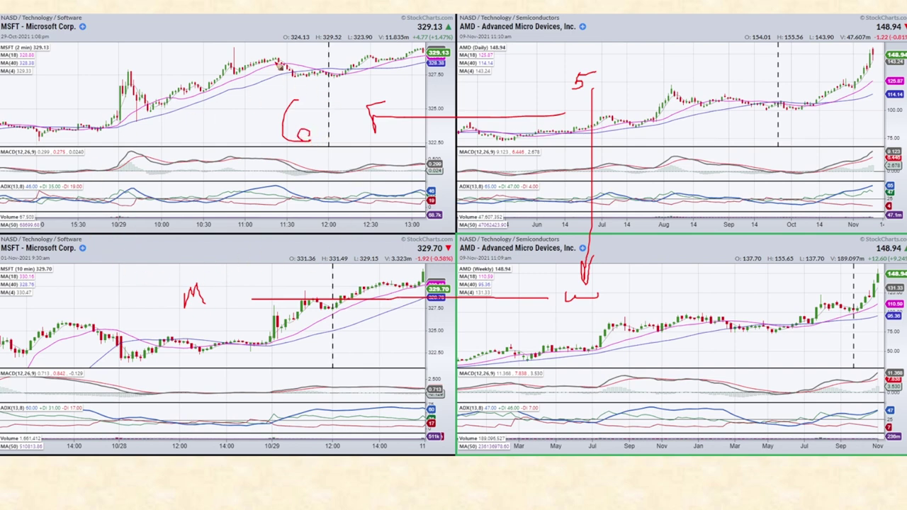
{"action": "key", "text": "e"}
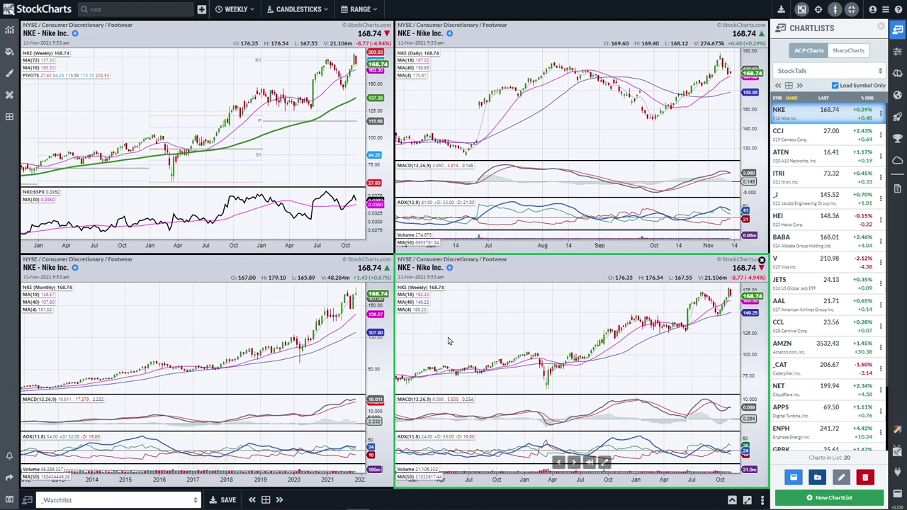
- Draw red lines linking the NKE monthly chart to the weekly and the weekly charts to the daily, and erase them
{"action": "left_click_drag", "start_coordinate": [313, 336], "coordinate": [464, 337]}
{"action": "left_click_drag", "start_coordinate": [409, 339], "coordinate": [448, 332]}
{"action": "mouse_move", "coordinate": [543, 196]}
{"action": "left_mouse_down"}
{"action": "mouse_move", "coordinate": [543, 300]}
{"action": "mouse_move", "coordinate": [536, 288]}
{"action": "left_mouse_up"}
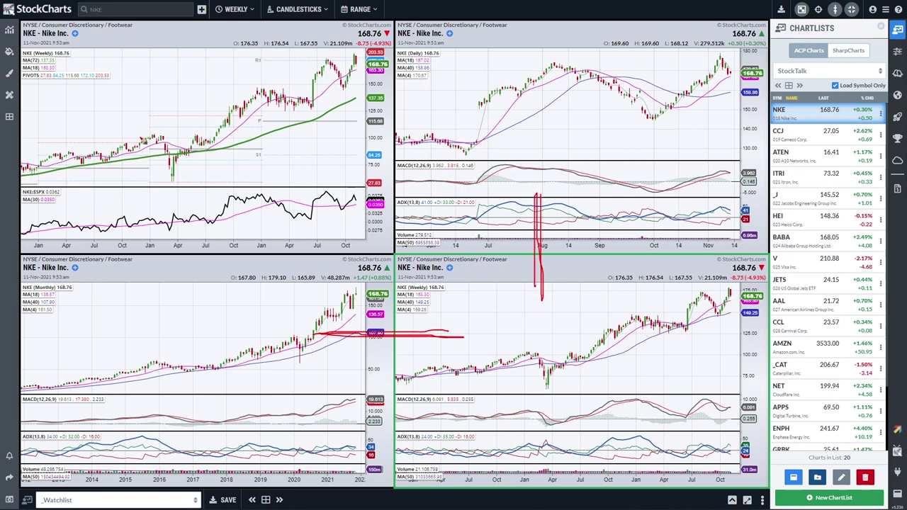
{"action": "mouse_move", "coordinate": [340, 154]}
{"action": "left_mouse_down"}
{"action": "mouse_move", "coordinate": [463, 153]}
{"action": "mouse_move", "coordinate": [405, 154]}
{"action": "left_mouse_up"}
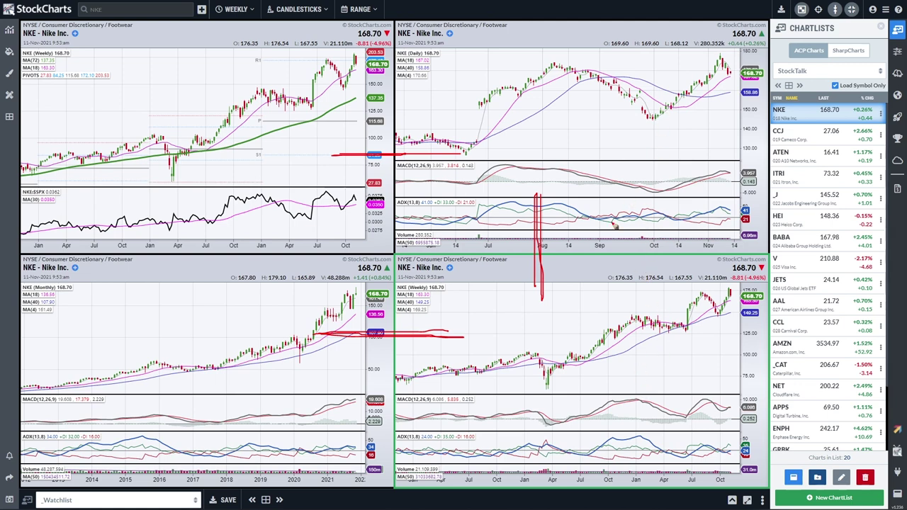
{"action": "key", "text": "e"}
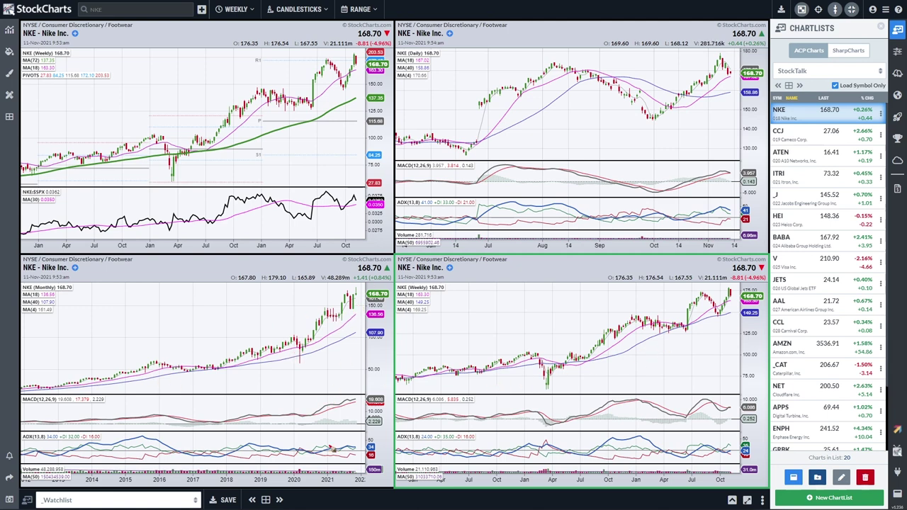
- Mark the latest ADX on the NKE monthly chart and the support line, pullback and rebound on the weekly chart, and erase the marks
{"action": "mouse_move", "coordinate": [358, 454]}
{"action": "left_mouse_down"}
{"action": "mouse_move", "coordinate": [333, 438]}
{"action": "mouse_move", "coordinate": [313, 458]}
{"action": "mouse_move", "coordinate": [351, 465]}
{"action": "mouse_move", "coordinate": [358, 445]}
{"action": "left_mouse_up"}
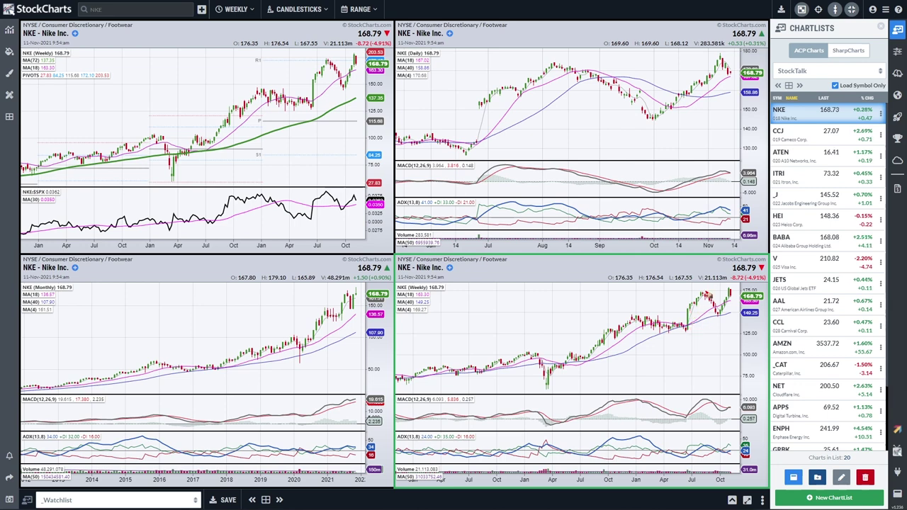
{"action": "left_click_drag", "start_coordinate": [628, 317], "coordinate": [723, 319]}
{"action": "left_click_drag", "start_coordinate": [722, 319], "coordinate": [730, 292]}
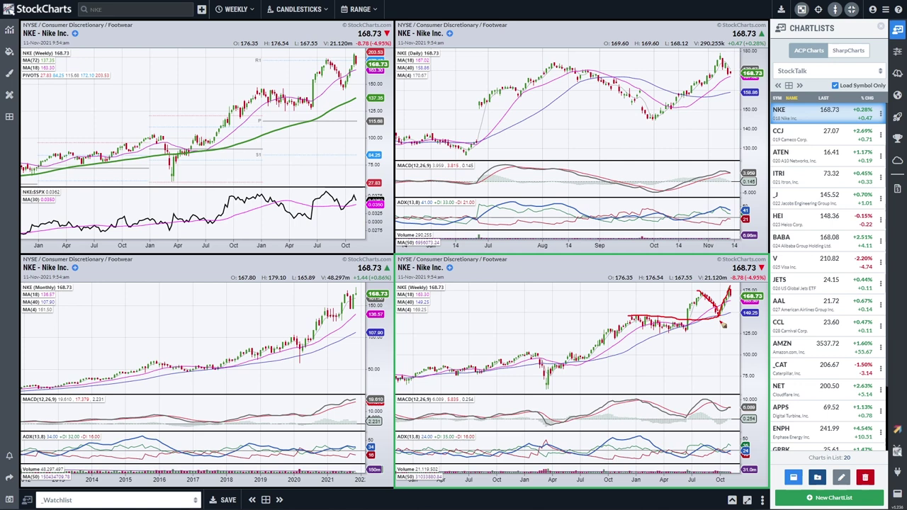
{"action": "key", "text": "e"}
- Mark the August and November highs on the NKE daily chart, clear the marks, and trace the recent pullback on the weekly chart
{"action": "mouse_move", "coordinate": [557, 65]}
{"action": "left_mouse_down"}
{"action": "mouse_move", "coordinate": [615, 81]}
{"action": "mouse_move", "coordinate": [655, 119]}
{"action": "mouse_move", "coordinate": [726, 62]}
{"action": "left_mouse_up"}
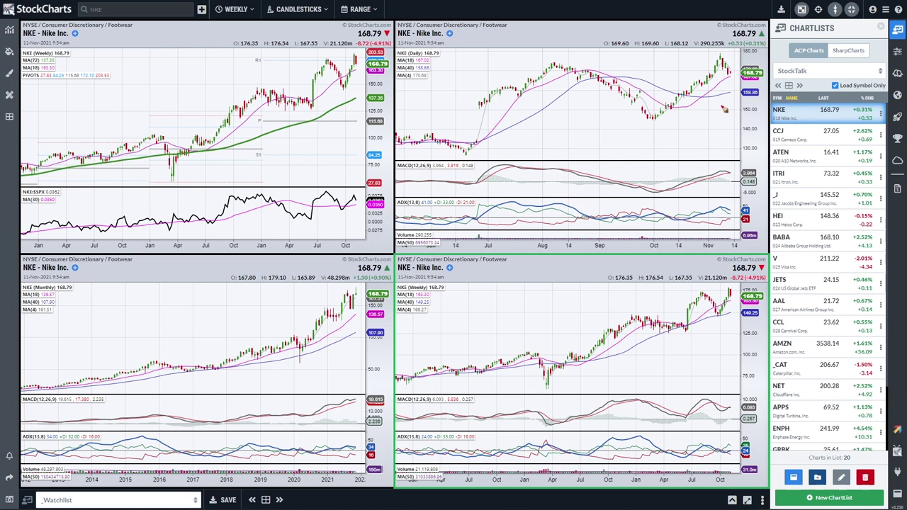
{"action": "left_click_drag", "start_coordinate": [549, 63], "coordinate": [571, 68]}
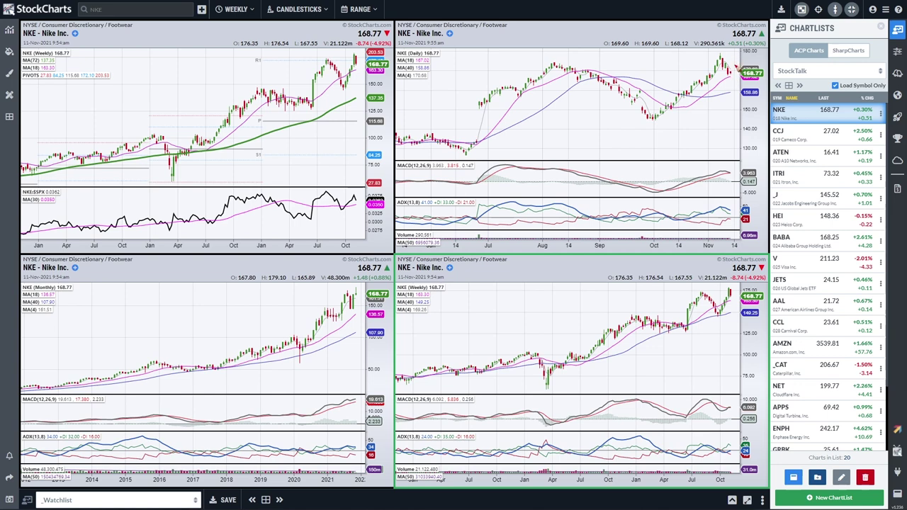
{"action": "left_click_drag", "start_coordinate": [554, 68], "coordinate": [571, 67]}
{"action": "mouse_move", "coordinate": [706, 64]}
{"action": "left_mouse_down"}
{"action": "mouse_move", "coordinate": [731, 64]}
{"action": "mouse_move", "coordinate": [733, 77]}
{"action": "mouse_move", "coordinate": [756, 66]}
{"action": "left_mouse_up"}
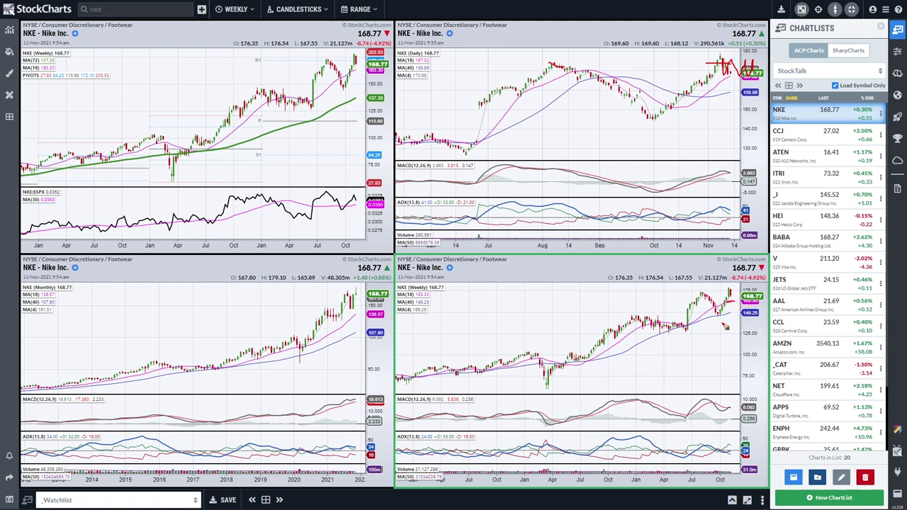
{"action": "key", "text": "Escape"}
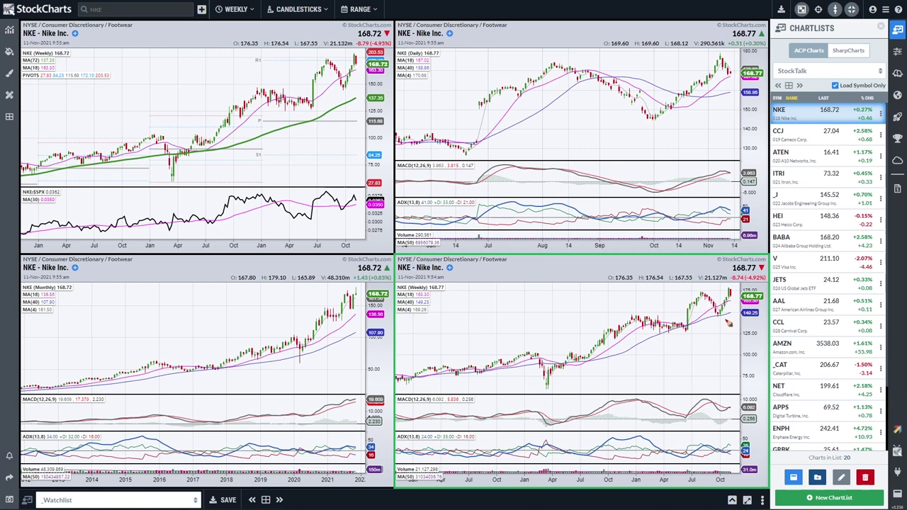
{"action": "mouse_move", "coordinate": [715, 323]}
{"action": "left_mouse_down"}
{"action": "mouse_move", "coordinate": [731, 308]}
{"action": "mouse_move", "coordinate": [709, 299]}
{"action": "left_mouse_up"}
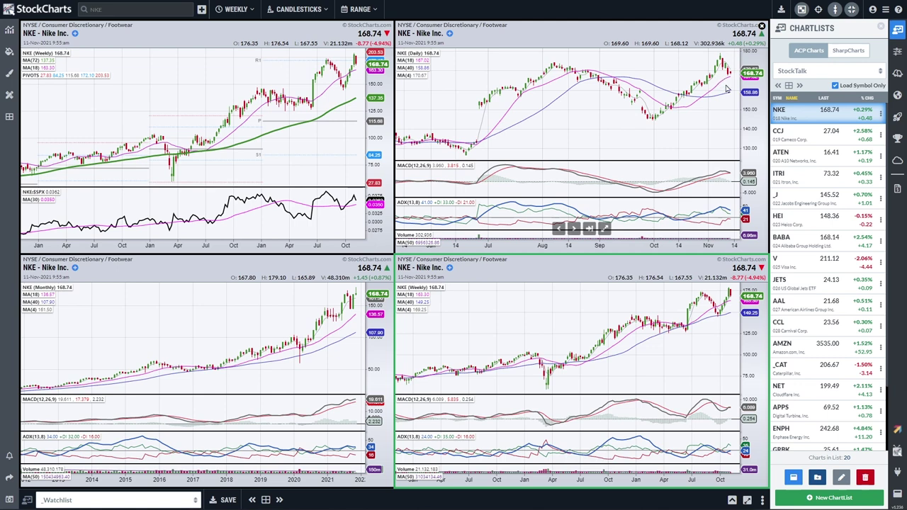
- Load the CCJ charts and mark the recent rally on the monthly chart and the price highs on the daily chart, clearing the marks
{"action": "left_click", "coordinate": [819, 140]}
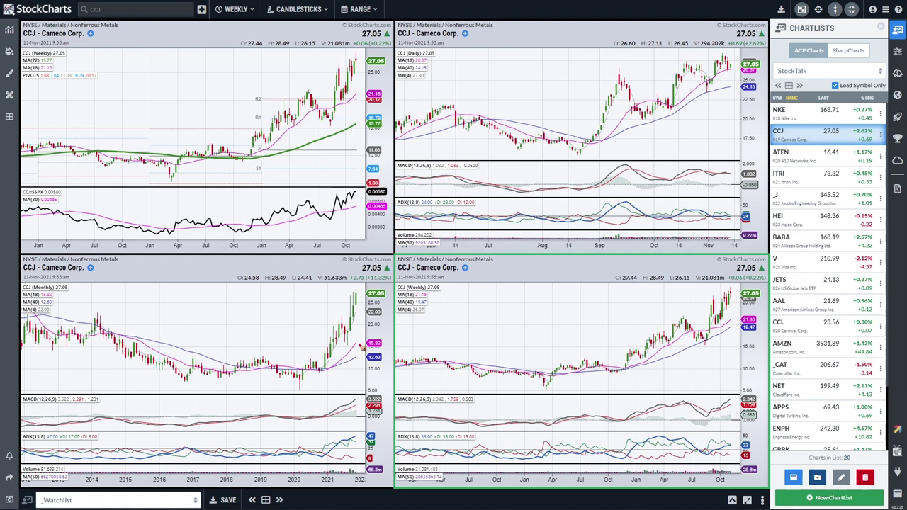
{"action": "left_click_drag", "start_coordinate": [361, 346], "coordinate": [364, 300]}
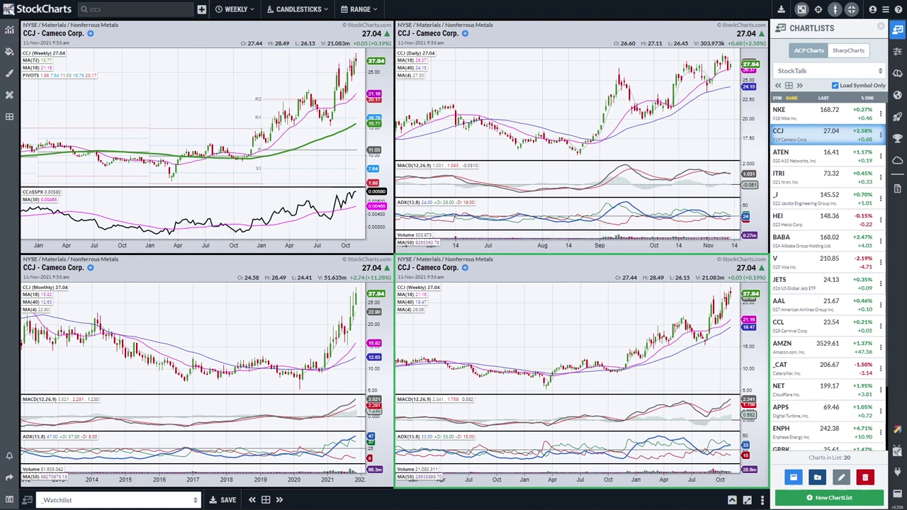
{"action": "left_click_drag", "start_coordinate": [679, 63], "coordinate": [701, 62]}
{"action": "left_click_drag", "start_coordinate": [616, 68], "coordinate": [625, 68]}
{"action": "mouse_move", "coordinate": [690, 64]}
{"action": "left_mouse_down"}
{"action": "mouse_move", "coordinate": [712, 100]}
{"action": "mouse_move", "coordinate": [726, 71]}
{"action": "left_mouse_up"}
{"action": "key", "text": "Escape"}
- On the CCJ daily chart, mark the October to November highs, the flat MACD section and the support line beneath the price
{"action": "left_click_drag", "start_coordinate": [688, 63], "coordinate": [719, 60]}
{"action": "left_click_drag", "start_coordinate": [692, 168], "coordinate": [728, 168]}
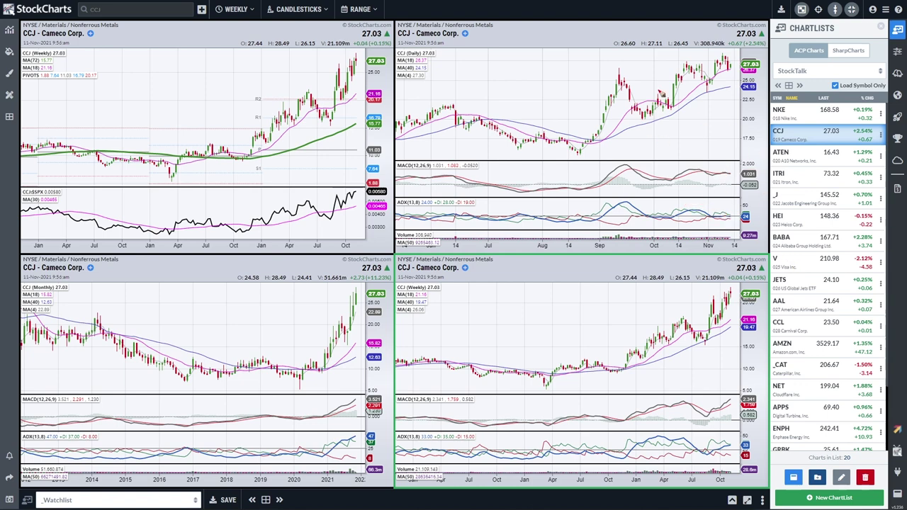
{"action": "left_click_drag", "start_coordinate": [674, 92], "coordinate": [728, 93]}
{"action": "mouse_move", "coordinate": [669, 75]}
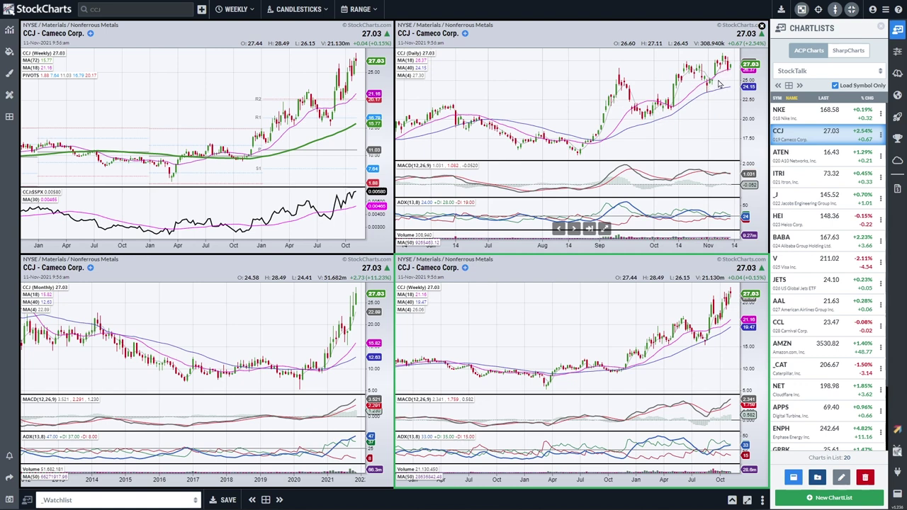
- Load the ATEN charts and maximize the monthly chart
{"action": "left_click", "coordinate": [809, 162]}
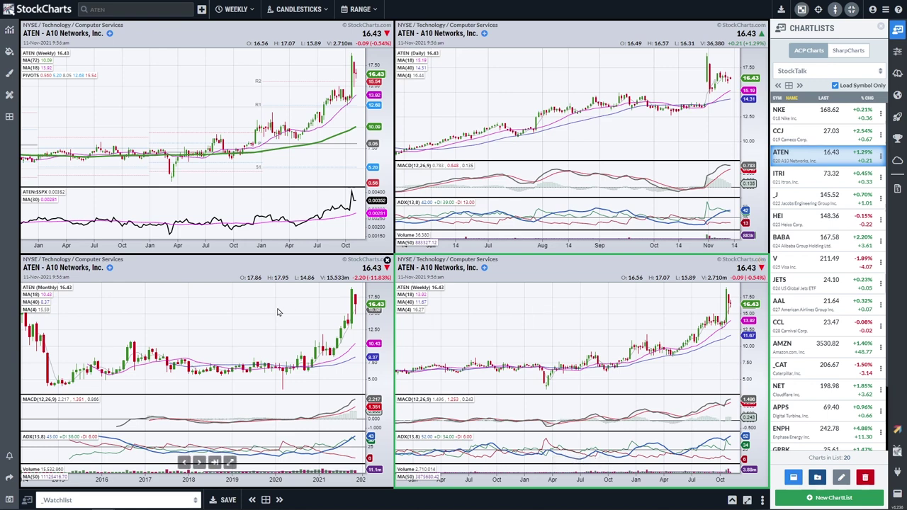
{"action": "left_click", "coordinate": [278, 311]}
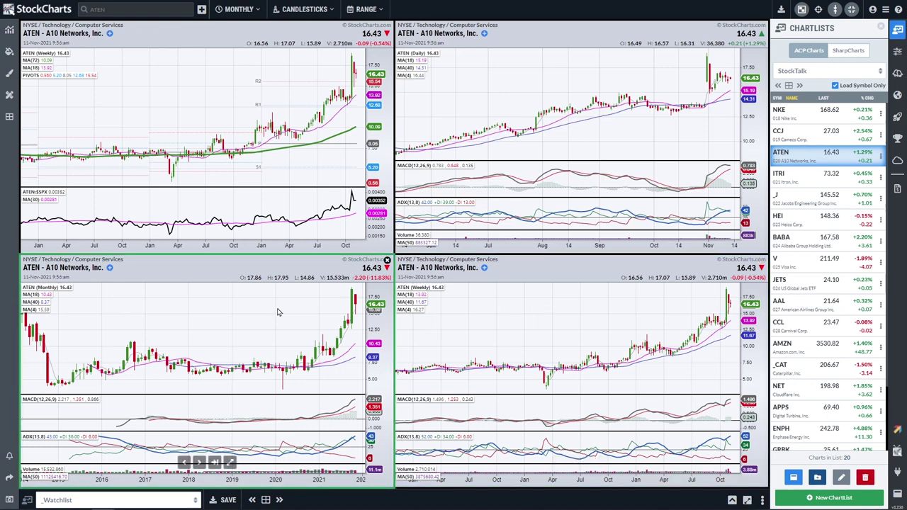
{"action": "left_click", "coordinate": [229, 461]}
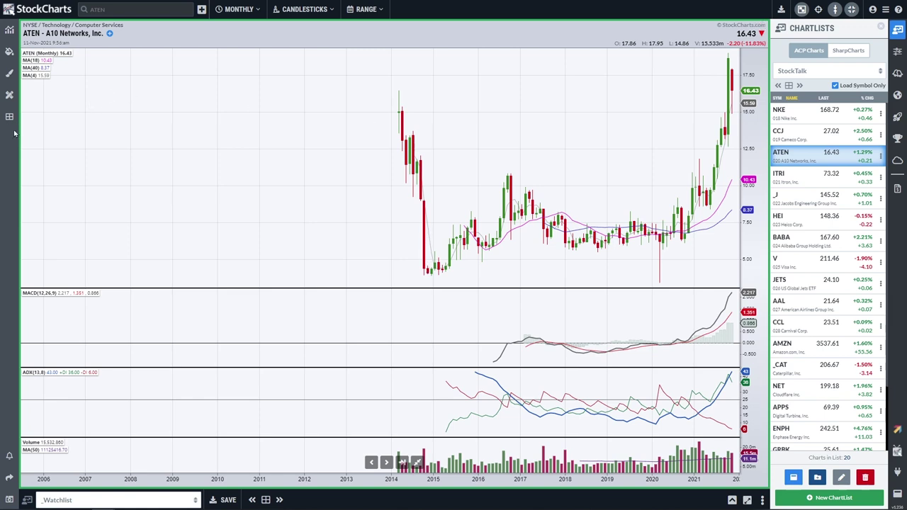
- On the enlarged ATEN monthly chart, mark the 2014 decline and the 2021 rally, clearing each, and restore the four-chart layout
{"action": "mouse_move", "coordinate": [394, 114]}
{"action": "left_mouse_down"}
{"action": "mouse_move", "coordinate": [427, 273]}
{"action": "mouse_move", "coordinate": [413, 203]}
{"action": "left_mouse_up"}
{"action": "left_click_drag", "start_coordinate": [396, 111], "coordinate": [428, 270]}
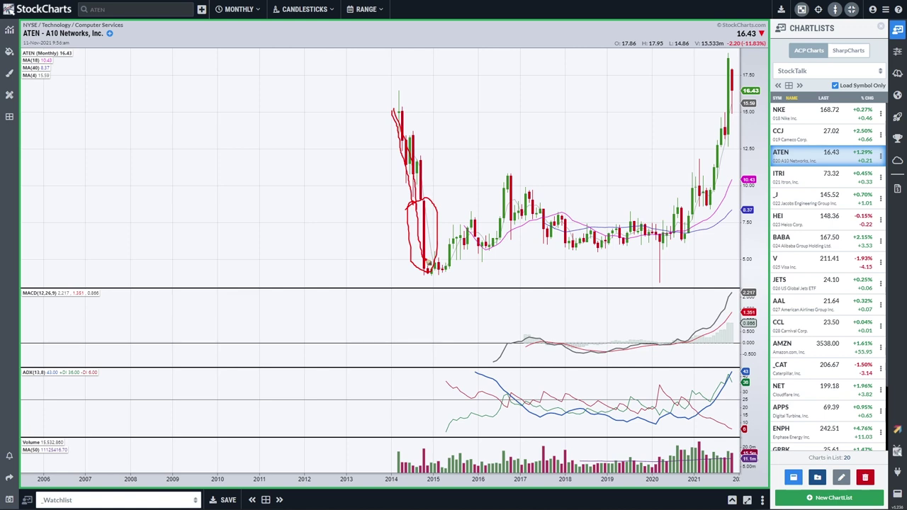
{"action": "key", "text": "Escape"}
{"action": "mouse_move", "coordinate": [688, 233]}
{"action": "left_mouse_down"}
{"action": "mouse_move", "coordinate": [723, 159]}
{"action": "mouse_move", "coordinate": [730, 56]}
{"action": "mouse_move", "coordinate": [715, 129]}
{"action": "mouse_move", "coordinate": [734, 114]}
{"action": "mouse_move", "coordinate": [727, 58]}
{"action": "left_mouse_up"}
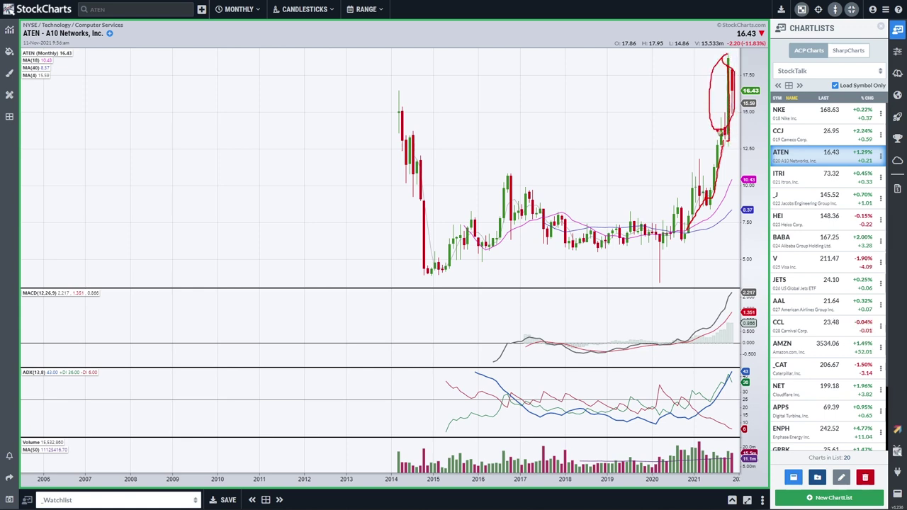
{"action": "key", "text": "e"}
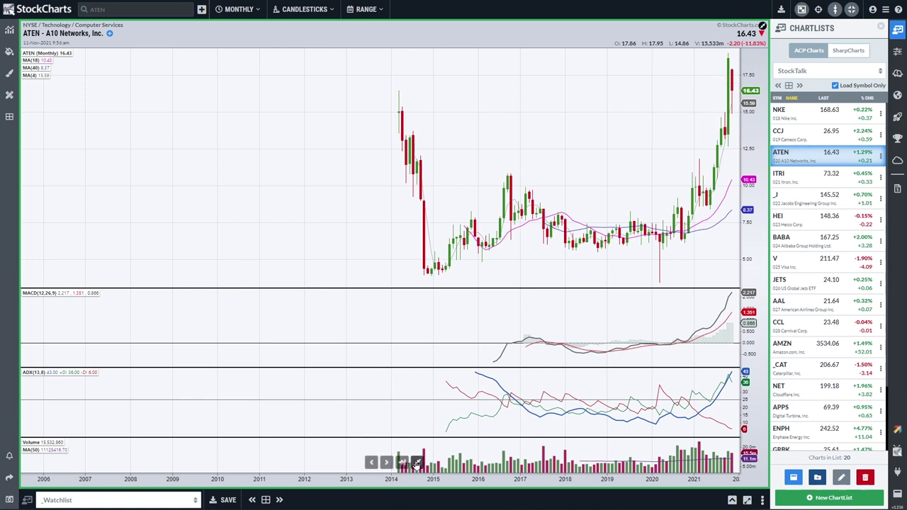
{"action": "left_click", "coordinate": [415, 463]}
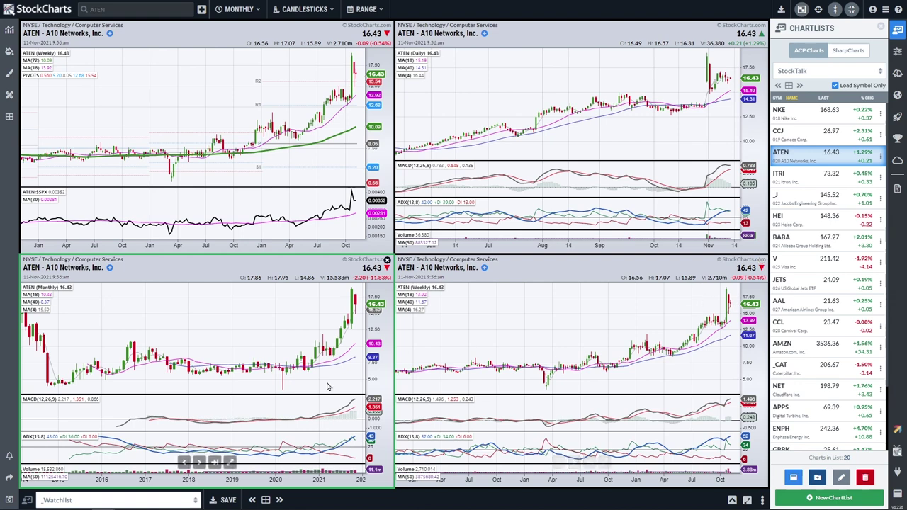
- Mark the latest ADX readings on the ATEN monthly and weekly charts and the recent monthly price bars, clearing the marks
{"action": "mouse_move", "coordinate": [365, 440]}
{"action": "left_mouse_down"}
{"action": "mouse_move", "coordinate": [335, 432]}
{"action": "mouse_move", "coordinate": [345, 455]}
{"action": "mouse_move", "coordinate": [359, 437]}
{"action": "left_mouse_up"}
{"action": "mouse_move", "coordinate": [734, 430]}
{"action": "left_mouse_down"}
{"action": "mouse_move", "coordinate": [697, 448]}
{"action": "mouse_move", "coordinate": [734, 438]}
{"action": "left_mouse_up"}
{"action": "key", "text": "e"}
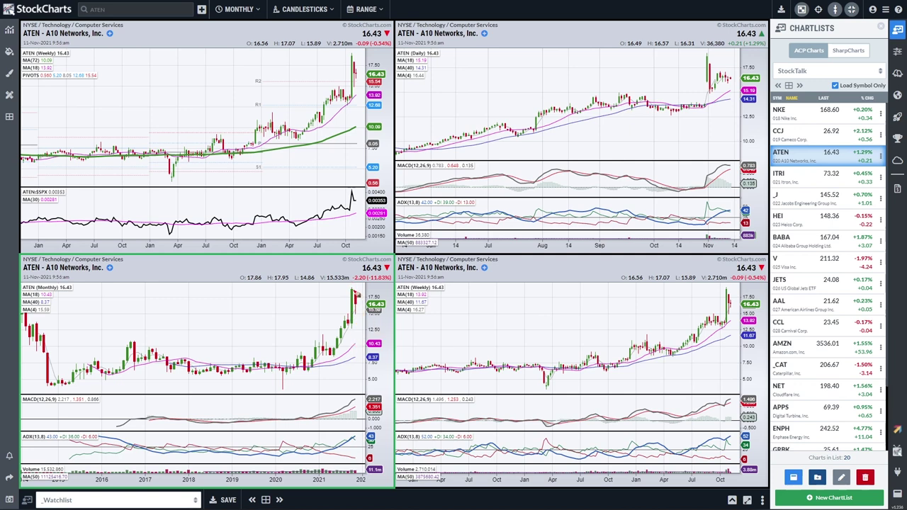
{"action": "left_click_drag", "start_coordinate": [362, 345], "coordinate": [368, 326]}
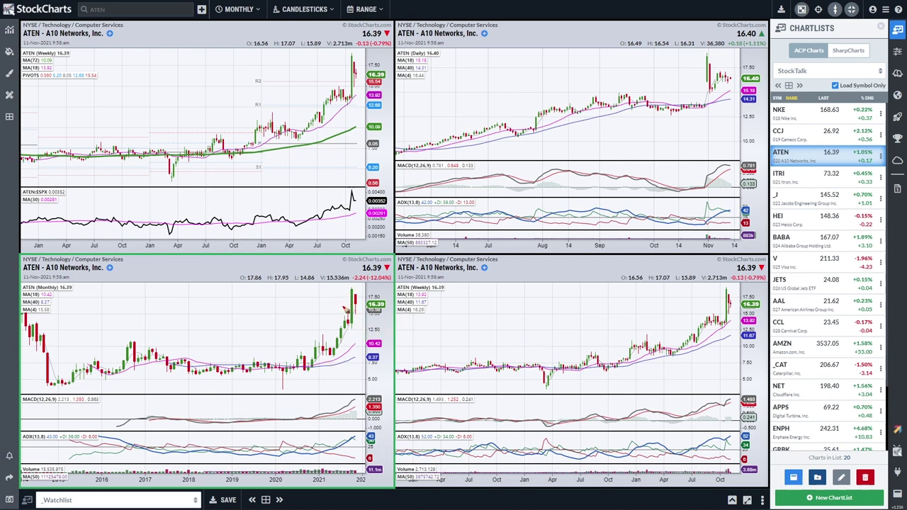
{"action": "mouse_move", "coordinate": [565, 306]}
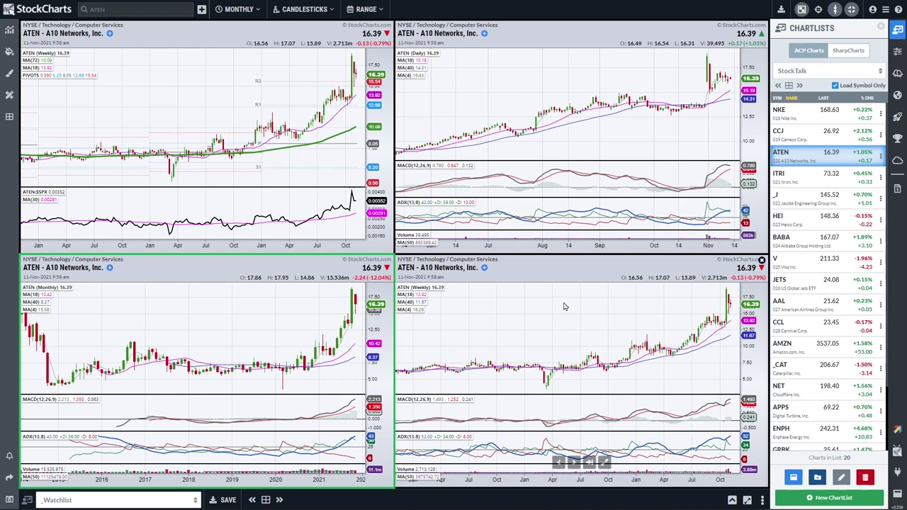
- Load the ITRI charts, mark the 2021 peak on the enlarged monthly chart, and return to the four-chart layout
{"action": "left_click", "coordinate": [810, 177]}
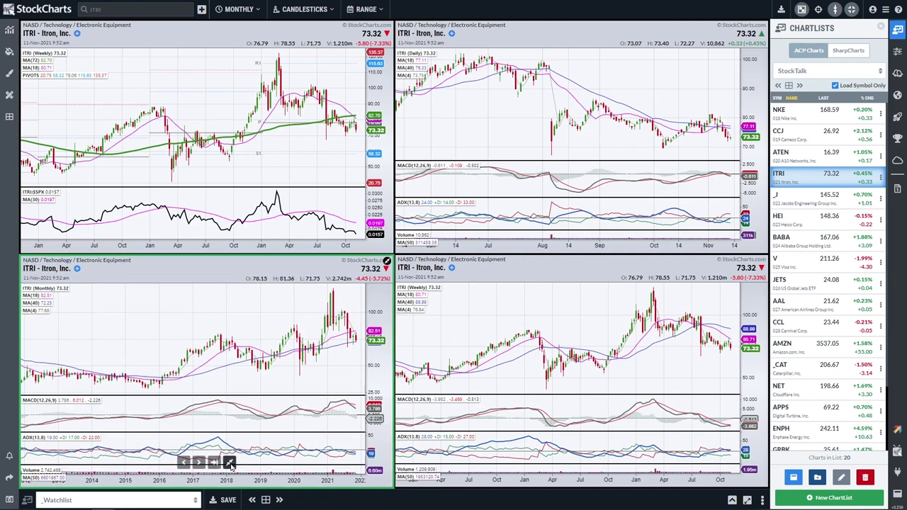
{"action": "left_click", "coordinate": [229, 462]}
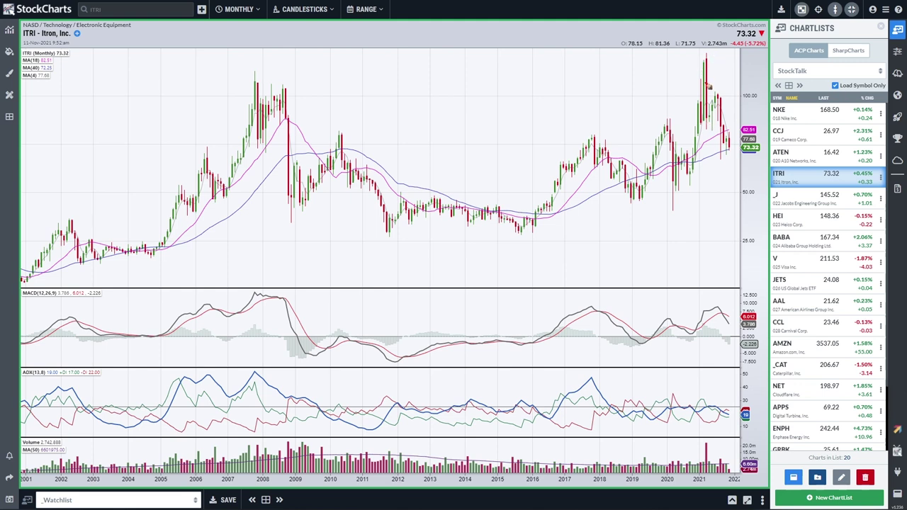
{"action": "mouse_move", "coordinate": [700, 64]}
{"action": "left_mouse_down"}
{"action": "mouse_move", "coordinate": [717, 79]}
{"action": "mouse_move", "coordinate": [706, 120]}
{"action": "mouse_move", "coordinate": [691, 70]}
{"action": "mouse_move", "coordinate": [702, 63]}
{"action": "left_mouse_up"}
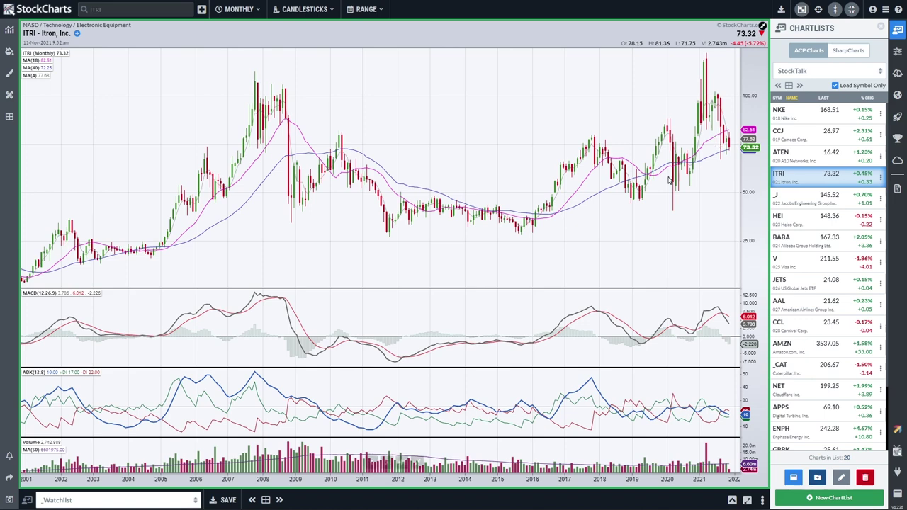
{"action": "left_click", "coordinate": [417, 462]}
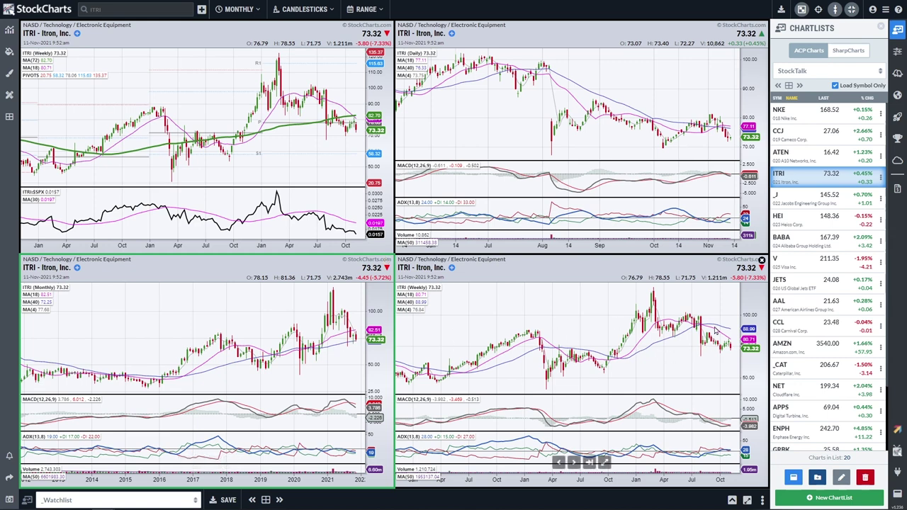
- Load the _J charts, follow with the HEI charts, and maximize the HEI weekly chart with MACD and ADX
{"action": "key", "text": "Down"}
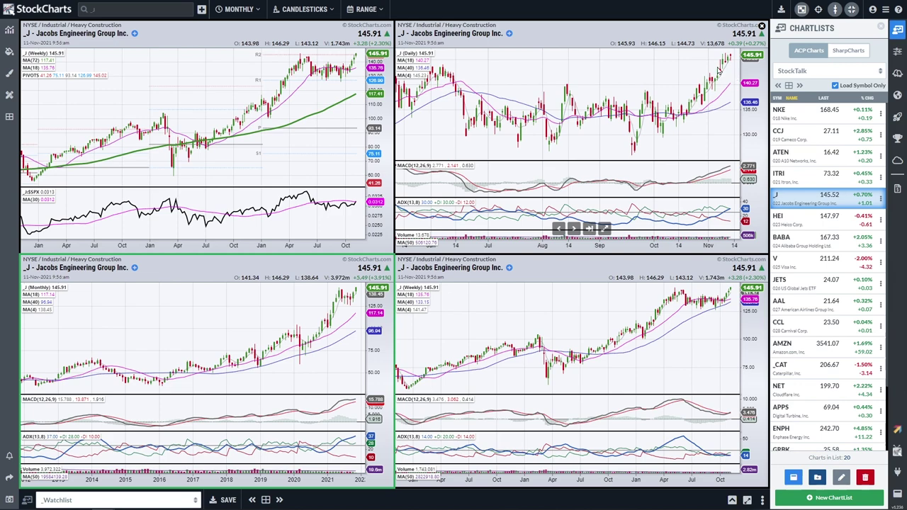
{"action": "left_click", "coordinate": [820, 224]}
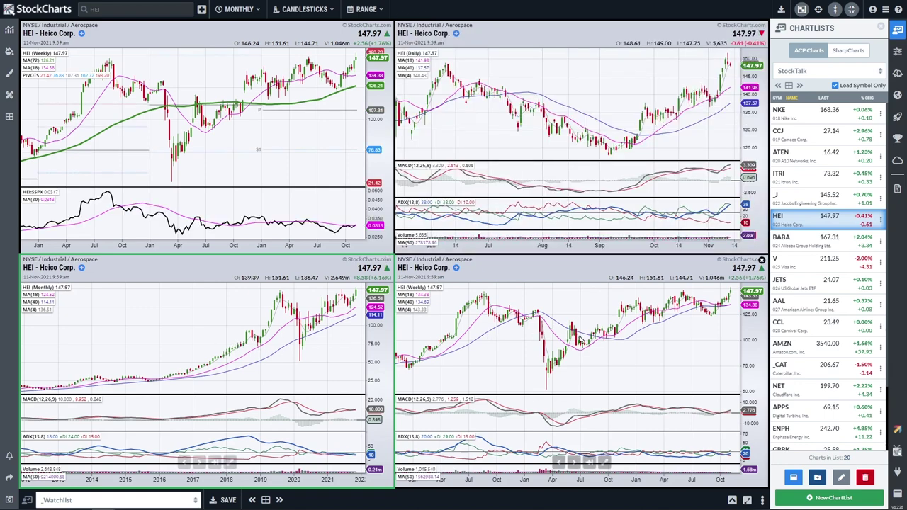
{"action": "left_click", "coordinate": [607, 467]}
{"action": "left_click", "coordinate": [605, 462]}
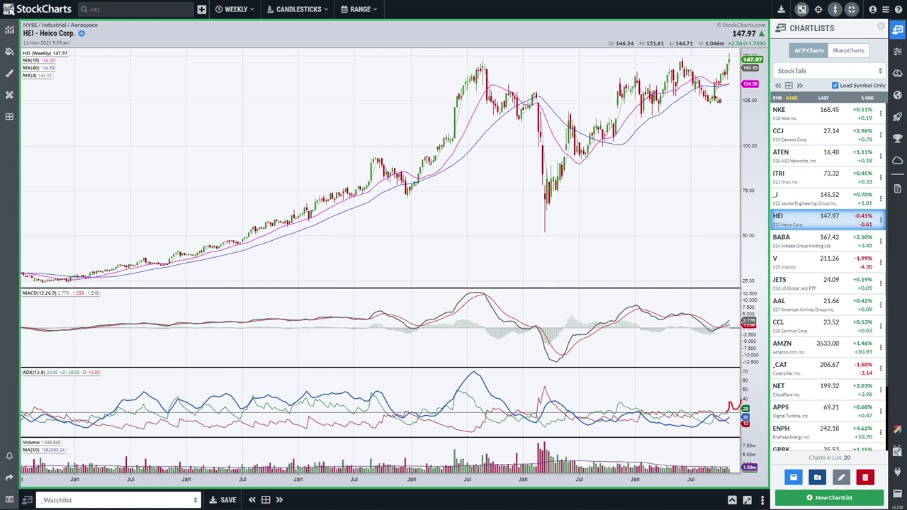
- Trace the latest upswing and the line across the highs on the HEI weekly chart, clear them, and restore the four-chart layout
{"action": "mouse_move", "coordinate": [717, 101]}
{"action": "left_mouse_down"}
{"action": "mouse_move", "coordinate": [735, 58]}
{"action": "mouse_move", "coordinate": [741, 71]}
{"action": "left_mouse_up"}
{"action": "left_click_drag", "start_coordinate": [646, 58], "coordinate": [741, 58]}
{"action": "key", "text": "Escape"}
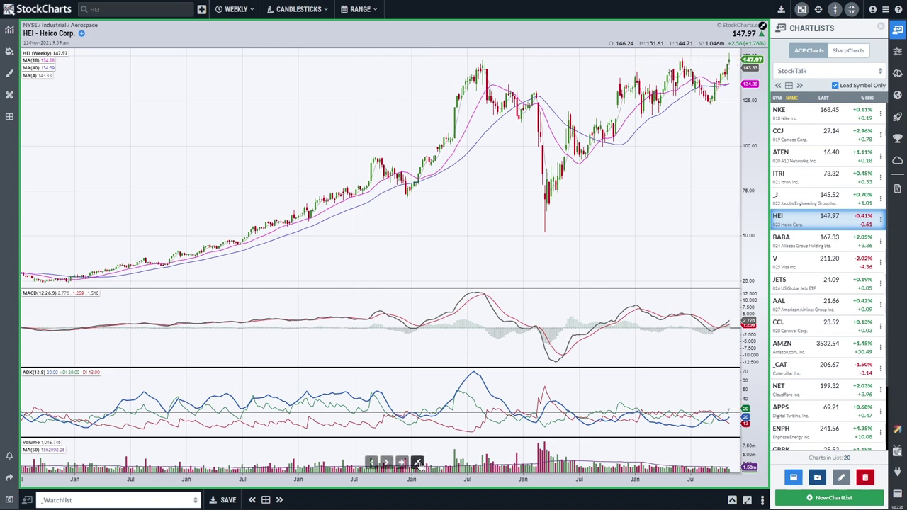
{"action": "left_click", "coordinate": [418, 462]}
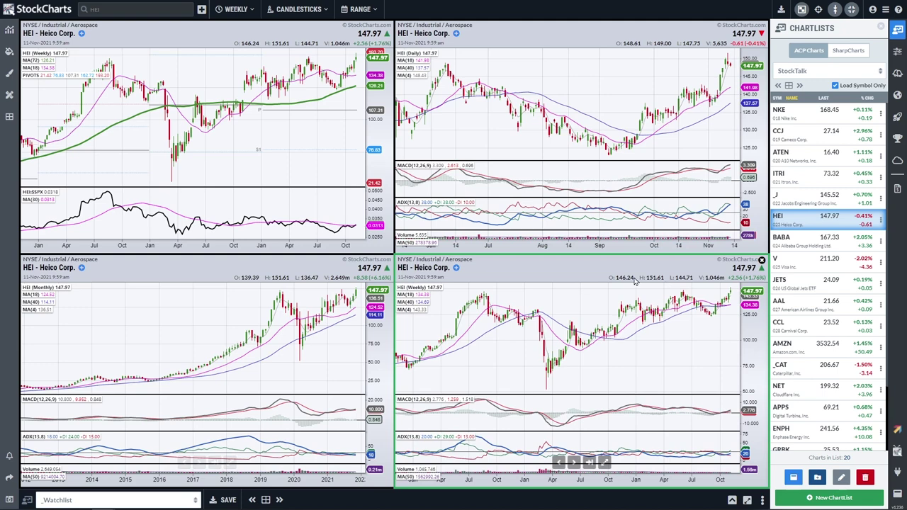
- Load the BABA charts, draw a horizontal support line on the monthly and a downtrend line on the weekly, undoing each
{"action": "left_click", "coordinate": [805, 239]}
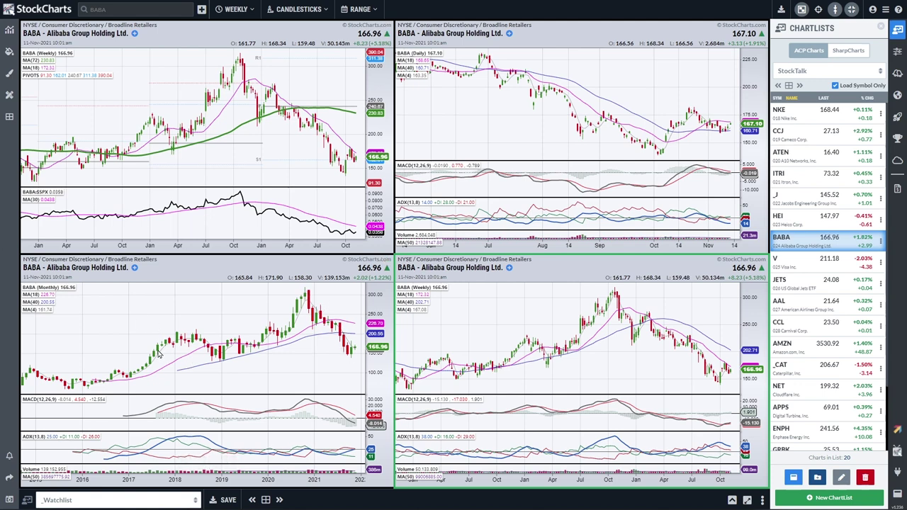
{"action": "left_click_drag", "start_coordinate": [159, 360], "coordinate": [361, 358]}
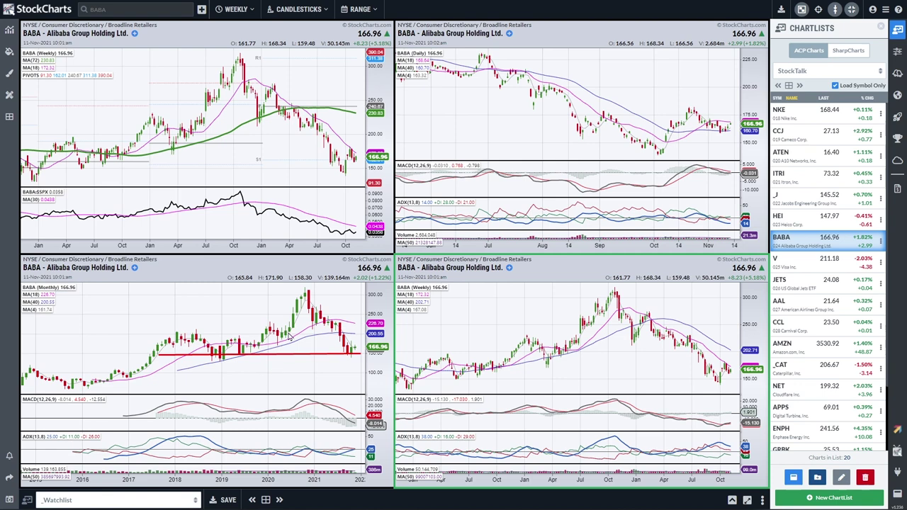
{"action": "key", "text": "ctrl+z"}
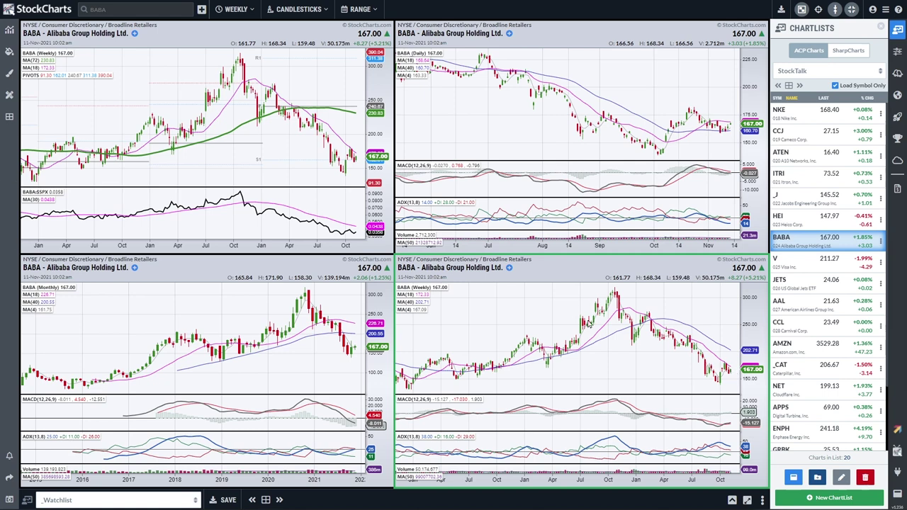
{"action": "left_click_drag", "start_coordinate": [615, 292], "coordinate": [738, 371]}
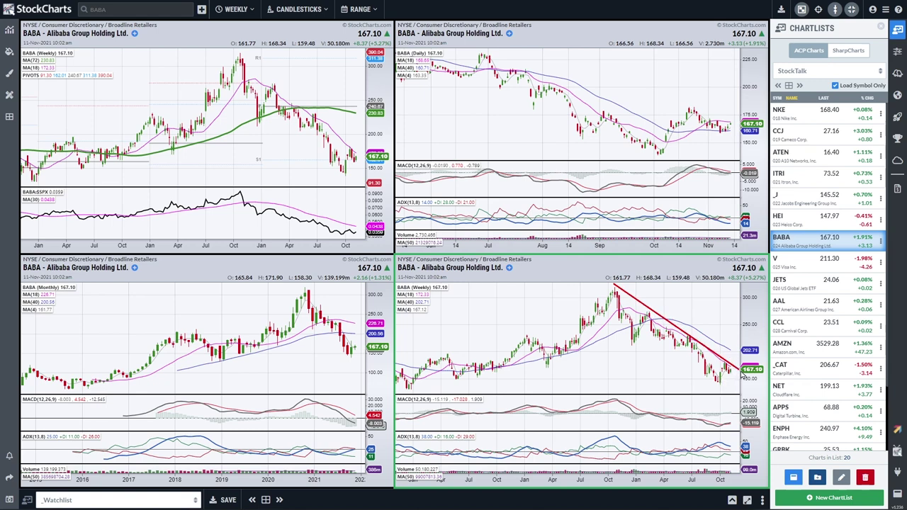
{"action": "key", "text": "ctrl+z"}
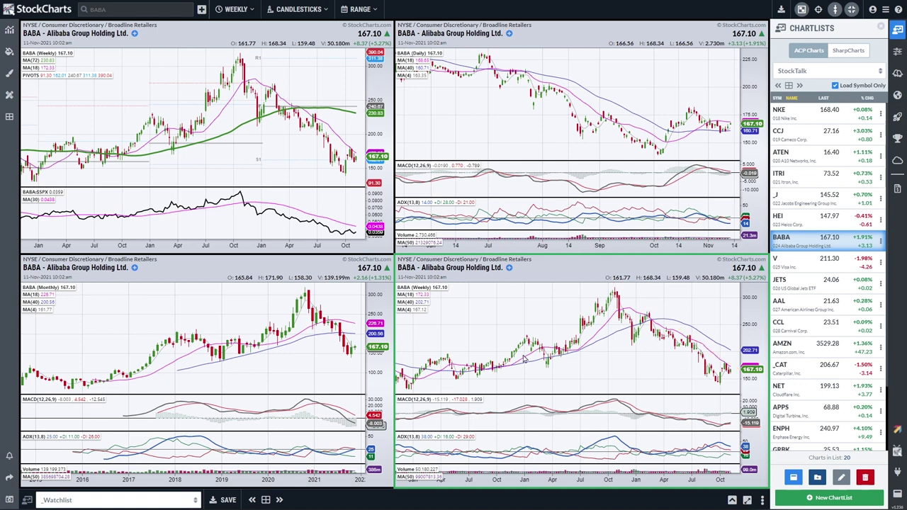
- Load the V charts and maximize the monthly chart
{"action": "key", "text": "Down"}
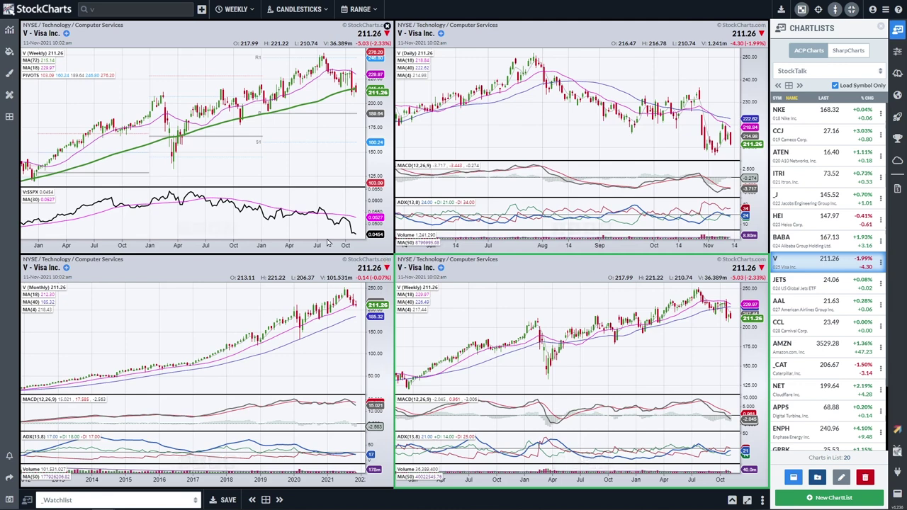
{"action": "left_click", "coordinate": [240, 300]}
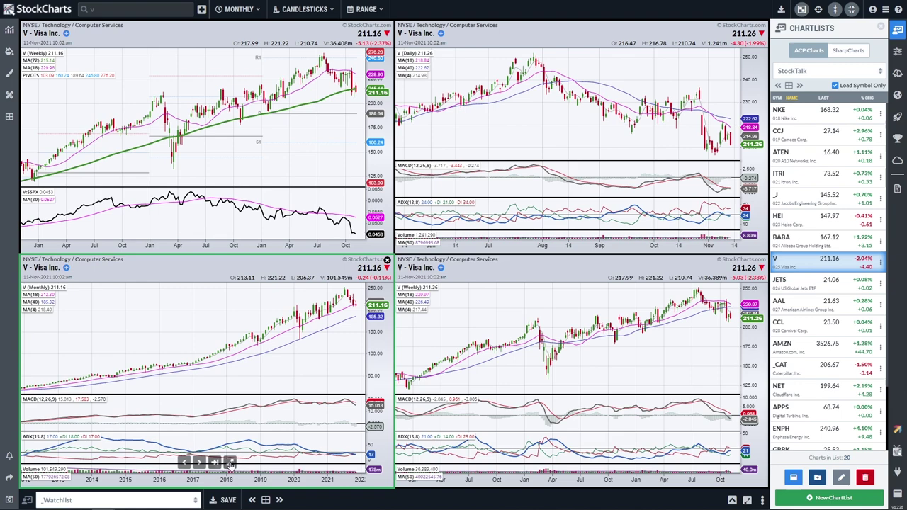
{"action": "left_click", "coordinate": [230, 462]}
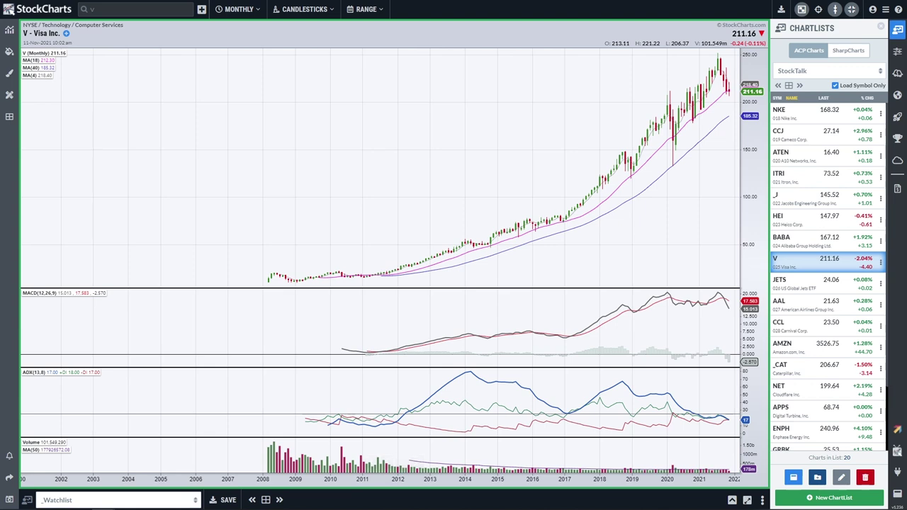
- On the V monthly chart, trace the uptrend, link the ADX points to price highs with vertical lines, mark the 2021 top, and clear everything
{"action": "mouse_move", "coordinate": [554, 223]}
{"action": "left_mouse_down"}
{"action": "mouse_move", "coordinate": [647, 154]}
{"action": "mouse_move", "coordinate": [727, 66]}
{"action": "left_mouse_up"}
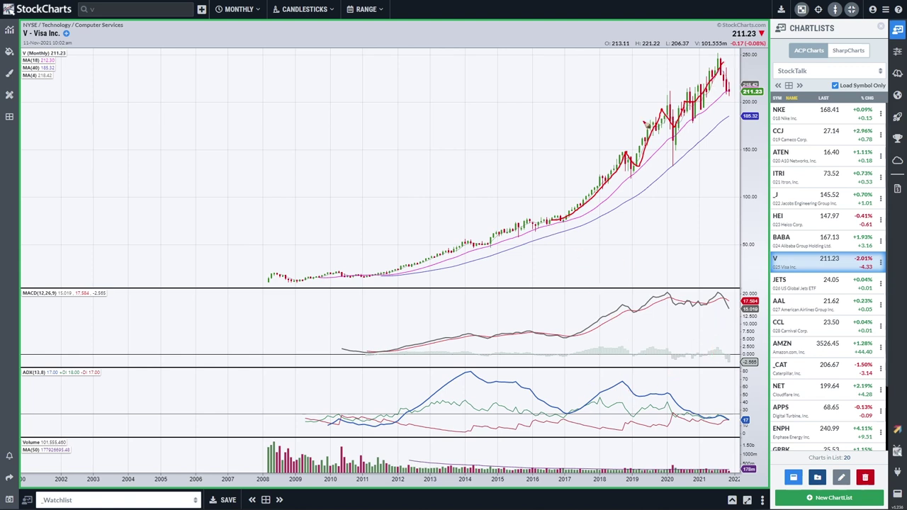
{"action": "left_click_drag", "start_coordinate": [622, 383], "coordinate": [633, 167]}
{"action": "left_click_drag", "start_coordinate": [671, 392], "coordinate": [669, 92]}
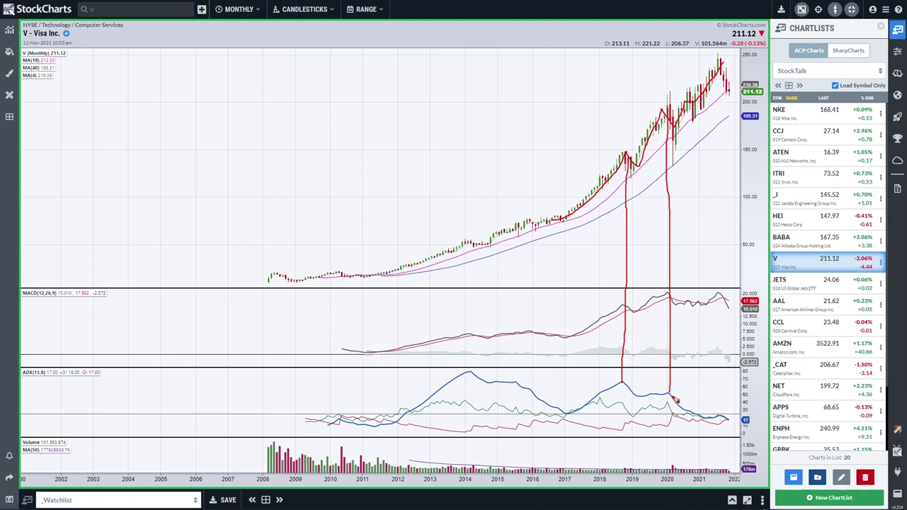
{"action": "left_click_drag", "start_coordinate": [675, 119], "coordinate": [688, 88]}
{"action": "mouse_move", "coordinate": [693, 415]}
{"action": "left_mouse_down"}
{"action": "mouse_move", "coordinate": [684, 361]}
{"action": "mouse_move", "coordinate": [698, 128]}
{"action": "left_mouse_up"}
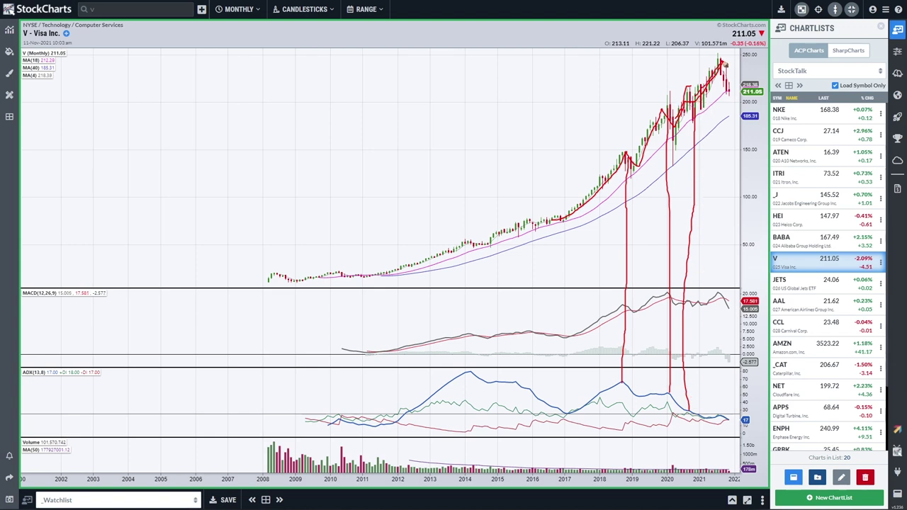
{"action": "left_click_drag", "start_coordinate": [705, 57], "coordinate": [726, 58]}
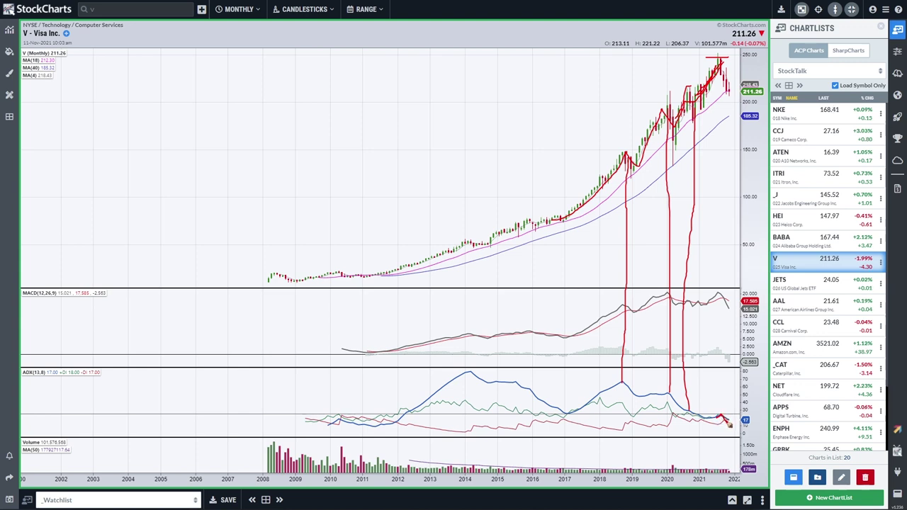
{"action": "key", "text": "Escape"}
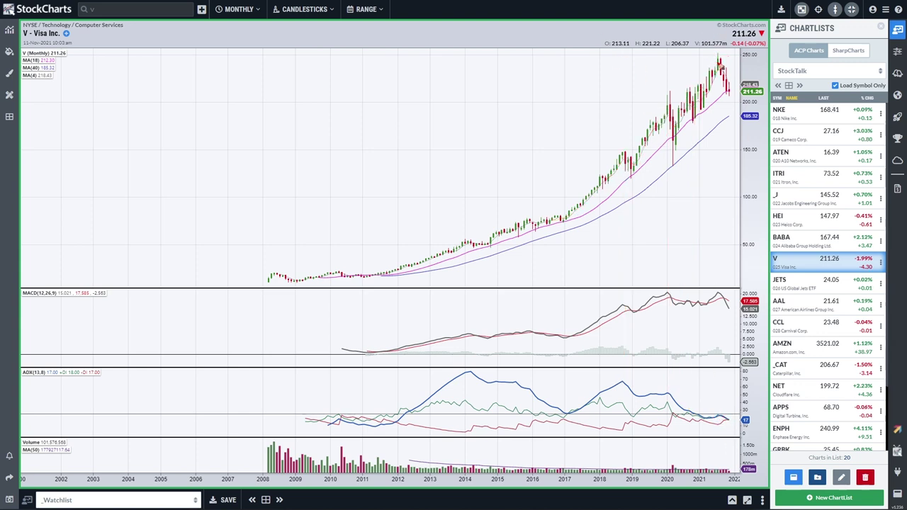
- Mark the latest price drop and the end of the ADX lines on the V monthly chart, and clear the marks
{"action": "mouse_move", "coordinate": [737, 62]}
{"action": "left_mouse_down"}
{"action": "mouse_move", "coordinate": [698, 64]}
{"action": "mouse_move", "coordinate": [712, 85]}
{"action": "mouse_move", "coordinate": [735, 62]}
{"action": "left_mouse_up"}
{"action": "mouse_move", "coordinate": [727, 408]}
{"action": "left_mouse_down"}
{"action": "mouse_move", "coordinate": [696, 402]}
{"action": "mouse_move", "coordinate": [721, 419]}
{"action": "mouse_move", "coordinate": [728, 406]}
{"action": "left_mouse_up"}
{"action": "key", "text": "Escape"}
- Restore the four-chart layout and examine the V weekly chart with pivots and the V:$SPX ratio enlarged
{"action": "left_click", "coordinate": [418, 462]}
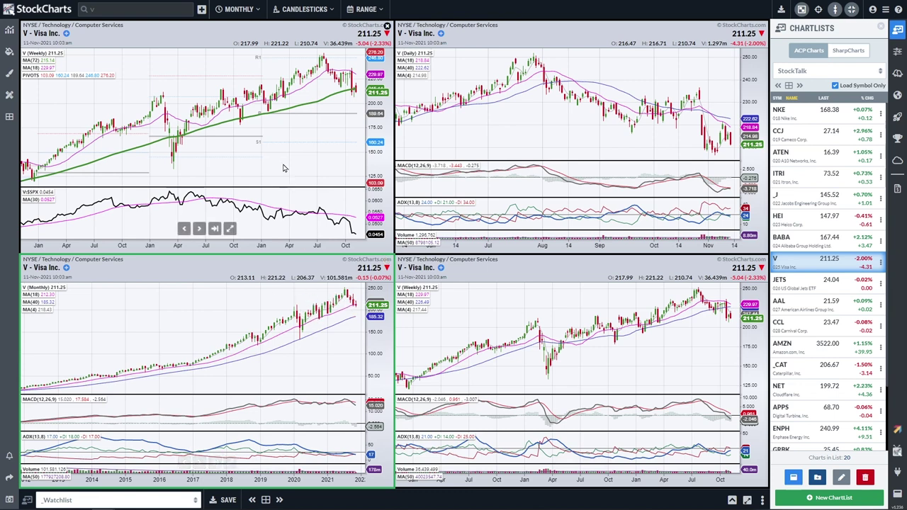
{"action": "left_click", "coordinate": [231, 229]}
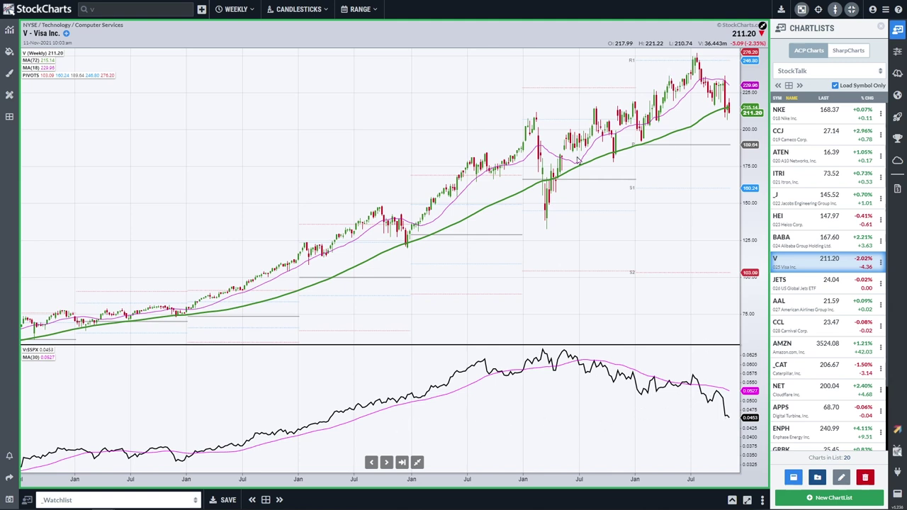
{"action": "left_click", "coordinate": [417, 463]}
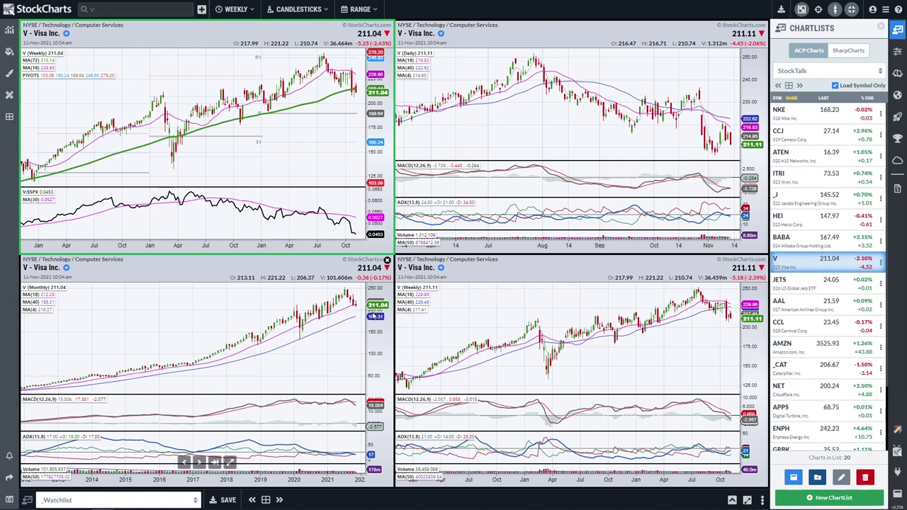
- Load the JETS charts, trace the 2020 drop, the rebound and the recent pullback on the monthly chart, and clear the marks
{"action": "left_click", "coordinate": [812, 288]}
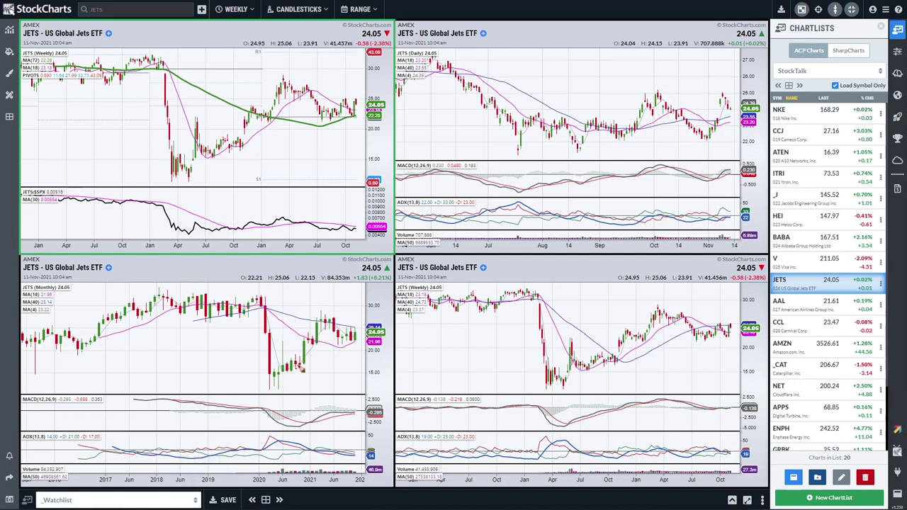
{"action": "left_click_drag", "start_coordinate": [323, 311], "coordinate": [358, 349]}
{"action": "mouse_move", "coordinate": [265, 306]}
{"action": "left_mouse_down"}
{"action": "mouse_move", "coordinate": [325, 347]}
{"action": "mouse_move", "coordinate": [356, 342]}
{"action": "left_mouse_up"}
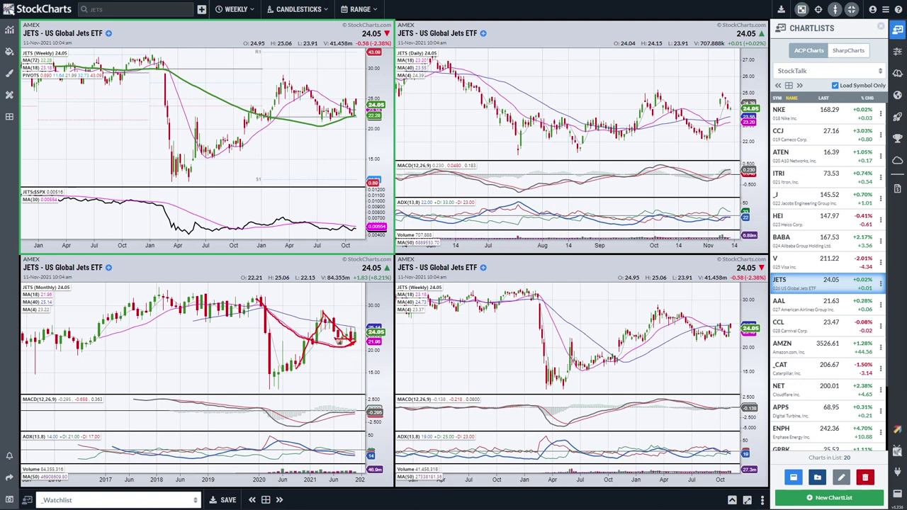
{"action": "mouse_move", "coordinate": [358, 329]}
{"action": "left_mouse_down"}
{"action": "mouse_move", "coordinate": [334, 337]}
{"action": "mouse_move", "coordinate": [358, 331]}
{"action": "mouse_move", "coordinate": [355, 323]}
{"action": "left_mouse_up"}
{"action": "key", "text": "Escape"}
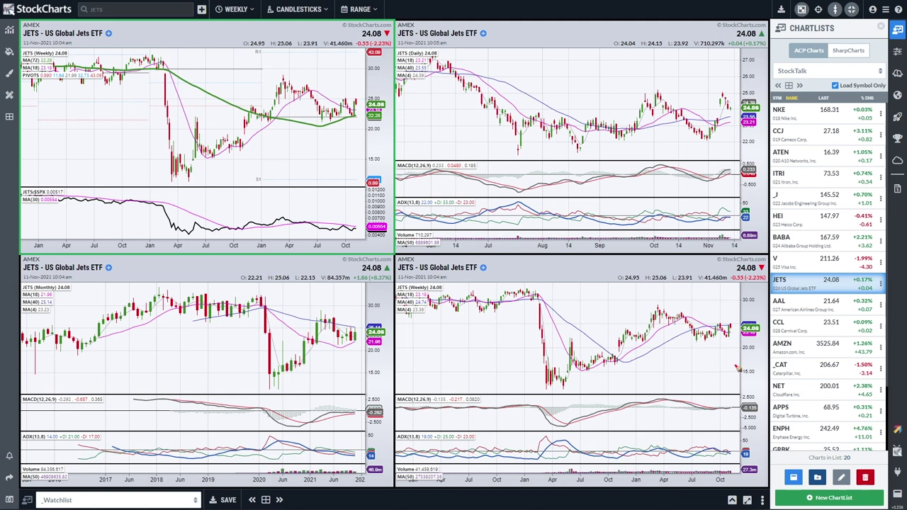
- Mark the latest MACD stretch, the end of the ADX lines and the latest price on the JETS weekly chart, and clear the marks
{"action": "left_click_drag", "start_coordinate": [705, 411], "coordinate": [732, 411]}
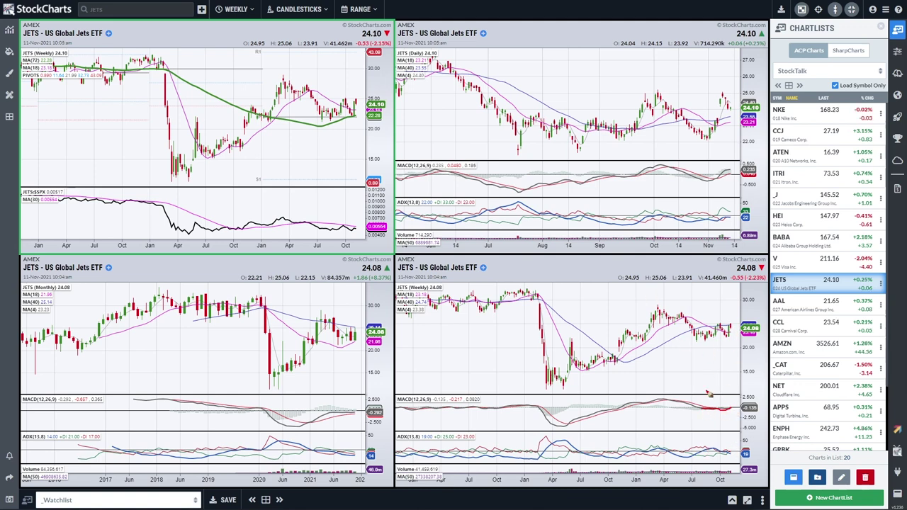
{"action": "mouse_move", "coordinate": [730, 450]}
{"action": "left_mouse_down"}
{"action": "mouse_move", "coordinate": [703, 445]}
{"action": "mouse_move", "coordinate": [697, 457]}
{"action": "mouse_move", "coordinate": [729, 459]}
{"action": "mouse_move", "coordinate": [730, 447]}
{"action": "left_mouse_up"}
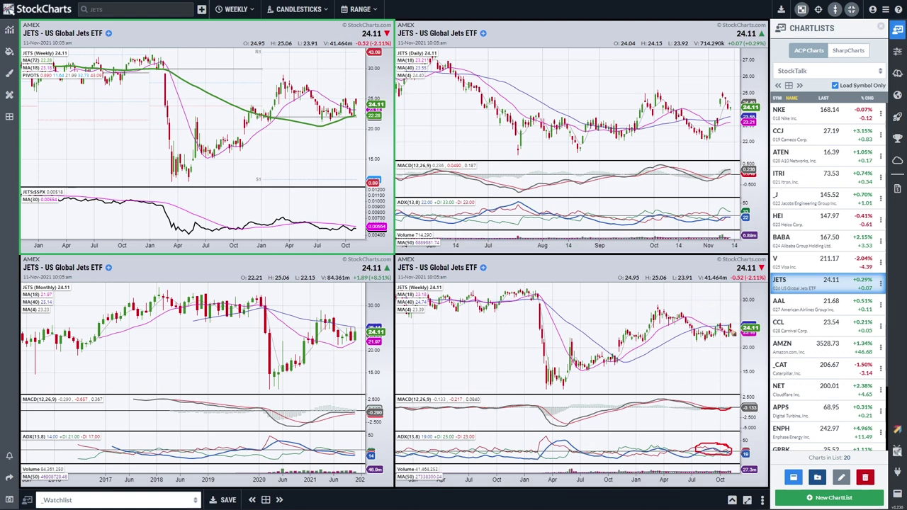
{"action": "mouse_move", "coordinate": [734, 336]}
{"action": "left_mouse_down"}
{"action": "mouse_move", "coordinate": [734, 316]}
{"action": "mouse_move", "coordinate": [742, 323]}
{"action": "left_mouse_up"}
{"action": "key", "text": "Escape"}
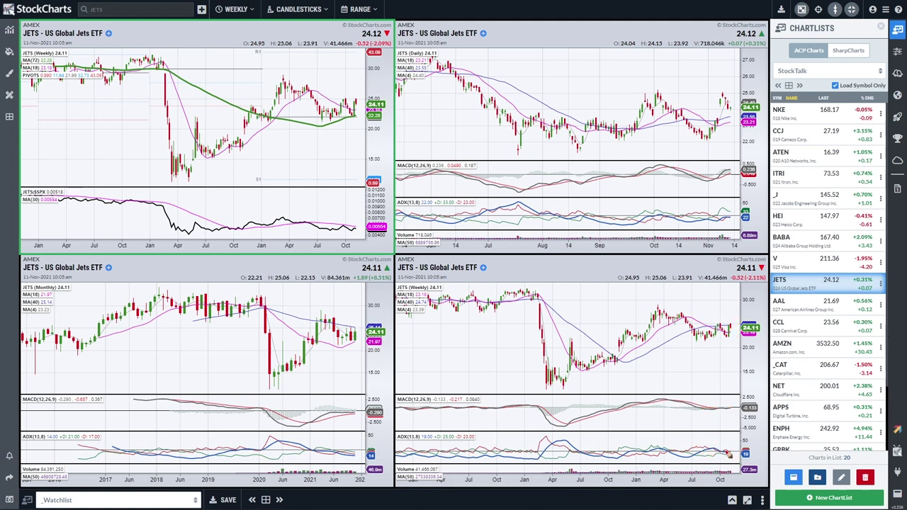
{"action": "mouse_move", "coordinate": [728, 454]}
{"action": "left_mouse_down"}
{"action": "mouse_move", "coordinate": [730, 435]}
{"action": "mouse_move", "coordinate": [700, 450]}
{"action": "mouse_move", "coordinate": [727, 457]}
{"action": "mouse_move", "coordinate": [703, 438]}
{"action": "left_mouse_up"}
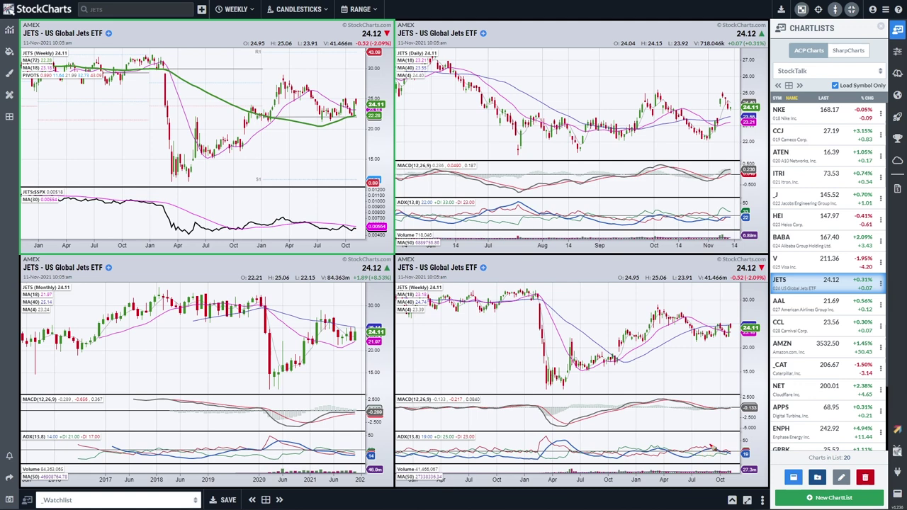
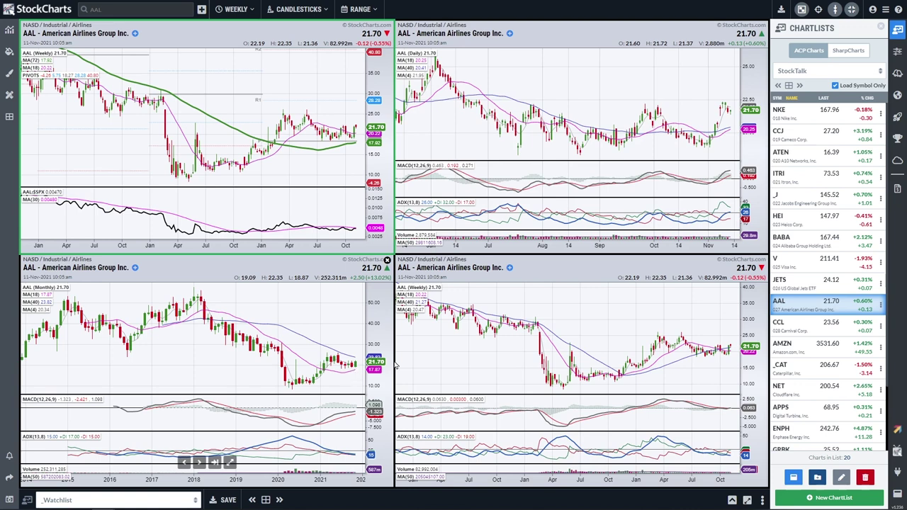
- Enlarge the AAL weekly chart, mark the latest ADX lines and the recent price pullback, clear the marks, and restore the four-chart layout
{"action": "left_click", "coordinate": [605, 461]}
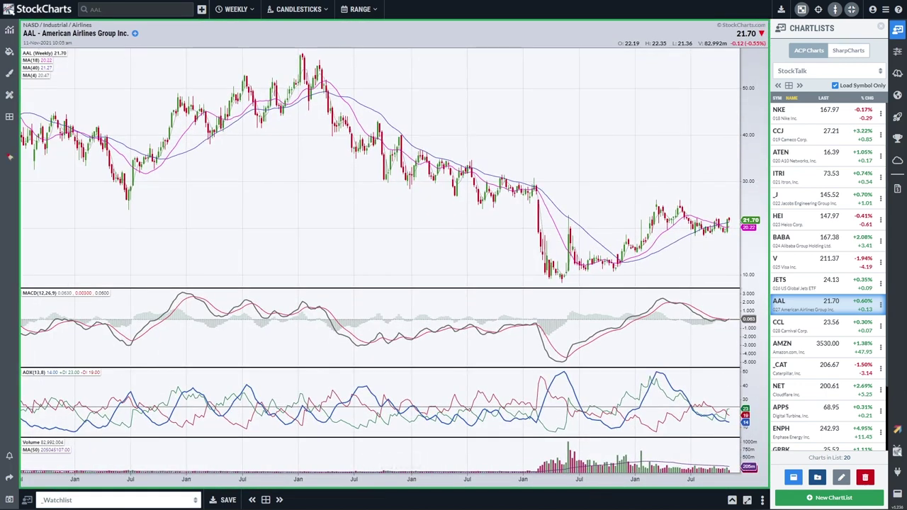
{"action": "mouse_move", "coordinate": [718, 406]}
{"action": "left_mouse_down"}
{"action": "mouse_move", "coordinate": [706, 397]}
{"action": "mouse_move", "coordinate": [691, 416]}
{"action": "mouse_move", "coordinate": [726, 421]}
{"action": "mouse_move", "coordinate": [697, 399]}
{"action": "left_mouse_up"}
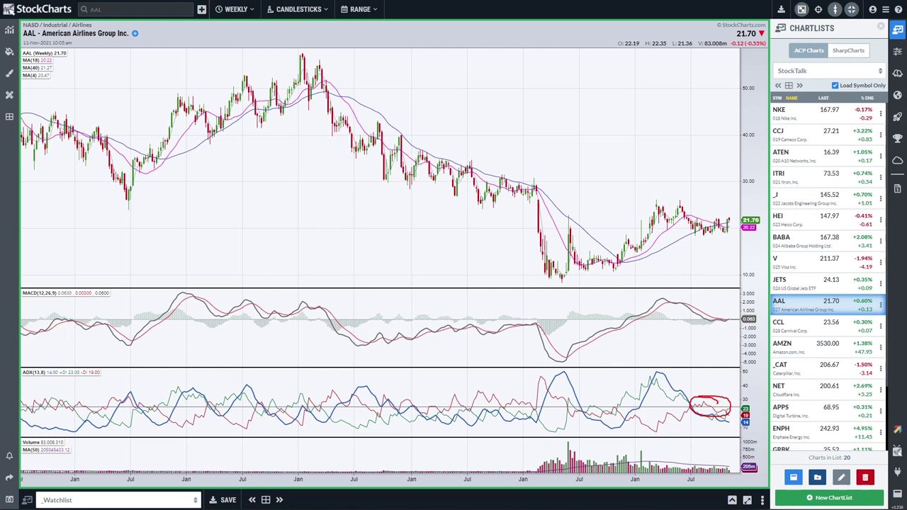
{"action": "left_click_drag", "start_coordinate": [710, 408], "coordinate": [726, 422]}
{"action": "key", "text": "e"}
{"action": "mouse_move", "coordinate": [686, 211]}
{"action": "left_mouse_down"}
{"action": "mouse_move", "coordinate": [702, 231]}
{"action": "mouse_move", "coordinate": [726, 231]}
{"action": "left_mouse_up"}
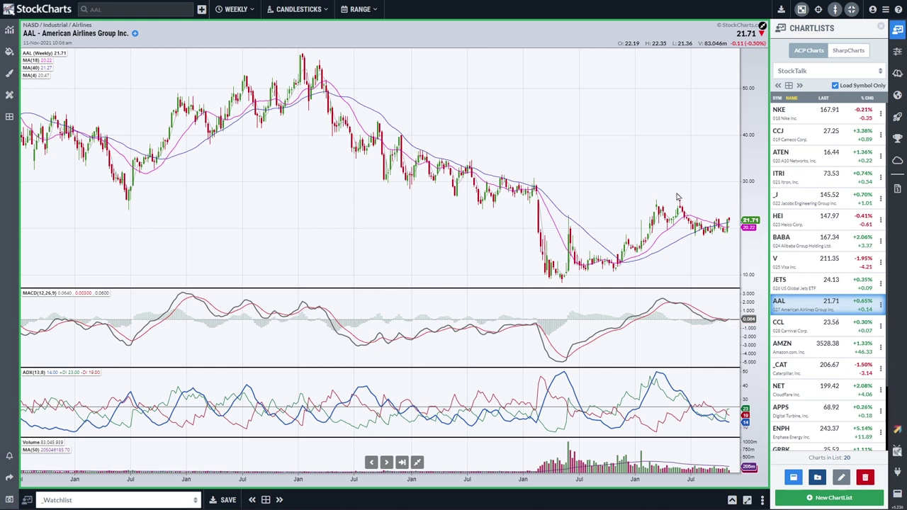
{"action": "left_click", "coordinate": [417, 462]}
{"action": "left_click", "coordinate": [420, 463]}
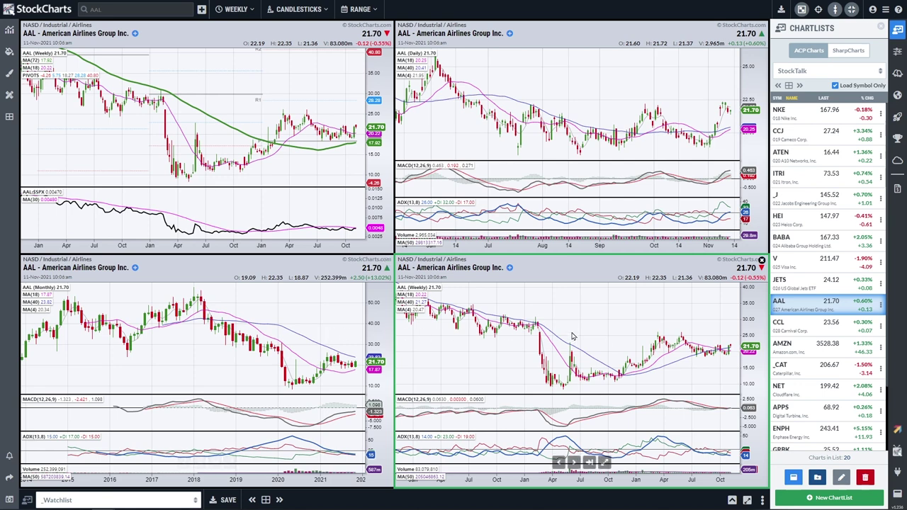
- Load the CCL charts, mark the 2021 rise, its top and the latest MACD on the enlarged monthly chart, clear everything, and restore the layout
{"action": "key", "text": "Down"}
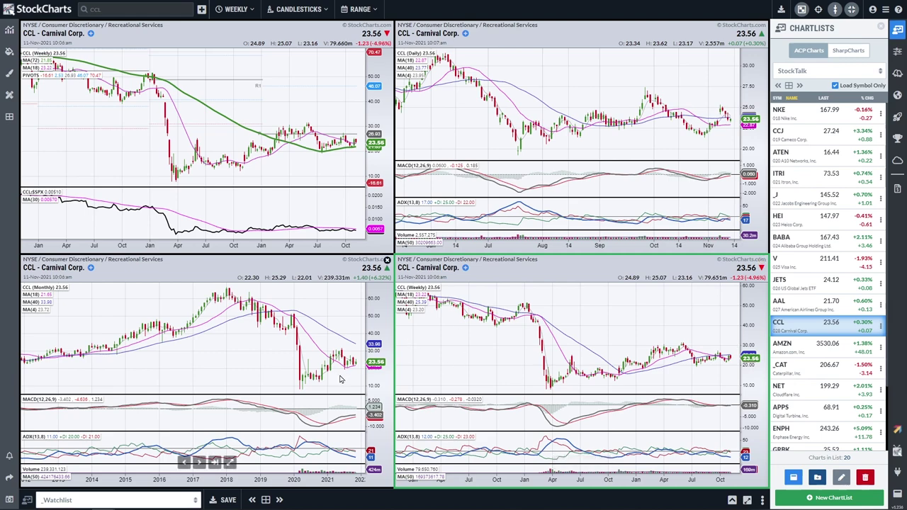
{"action": "left_click", "coordinate": [231, 462]}
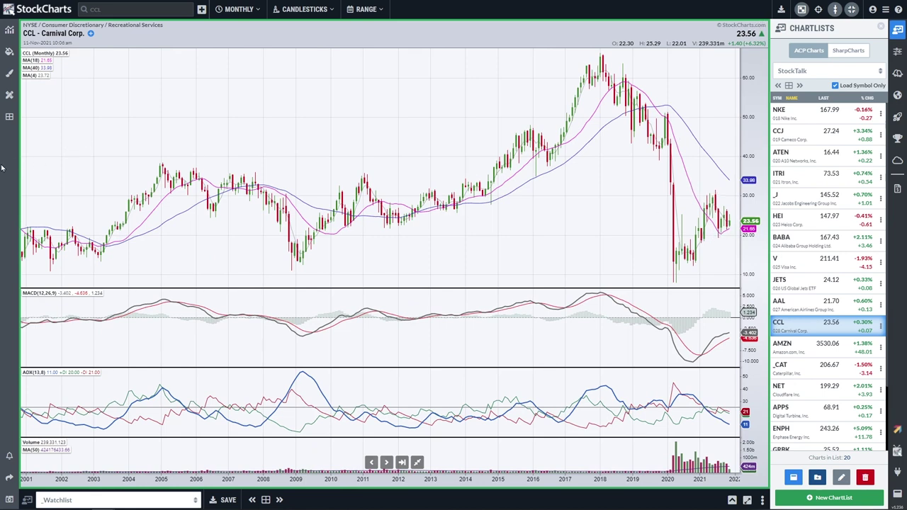
{"action": "mouse_move", "coordinate": [717, 195]}
{"action": "left_mouse_down"}
{"action": "mouse_move", "coordinate": [723, 223]}
{"action": "mouse_move", "coordinate": [714, 235]}
{"action": "mouse_move", "coordinate": [717, 194]}
{"action": "left_mouse_up"}
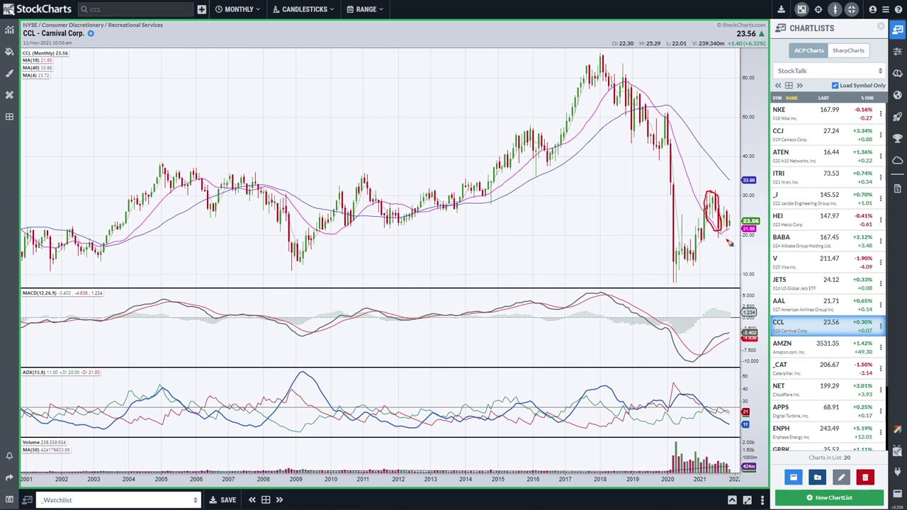
{"action": "left_click_drag", "start_coordinate": [723, 319], "coordinate": [727, 333]}
{"action": "left_click_drag", "start_coordinate": [693, 265], "coordinate": [713, 198]}
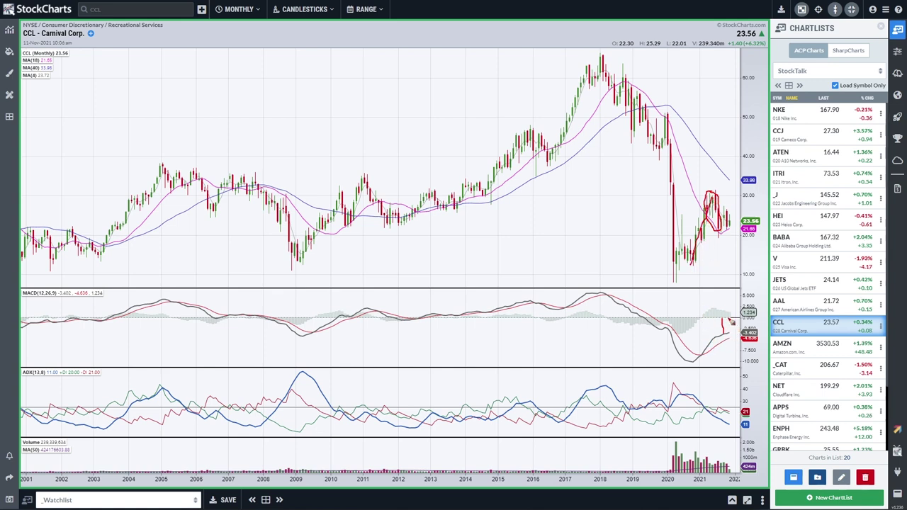
{"action": "key", "text": "Escape"}
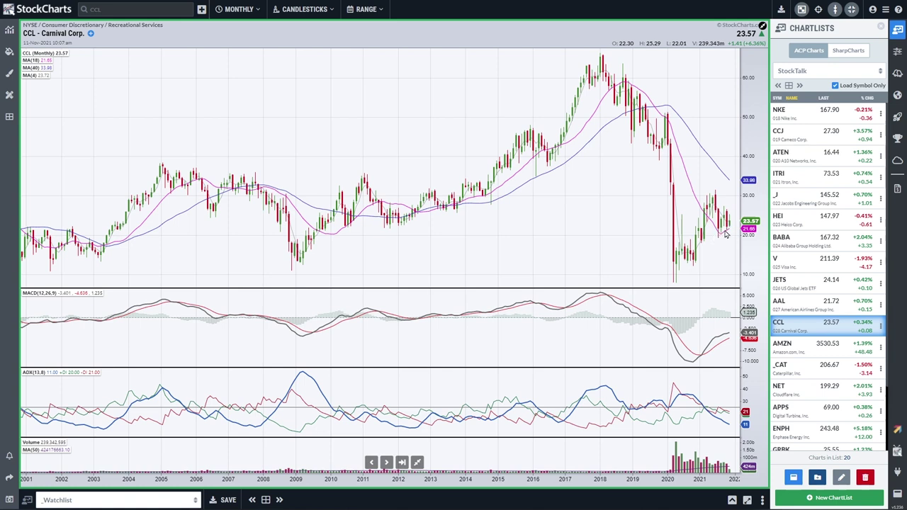
{"action": "left_click", "coordinate": [417, 462]}
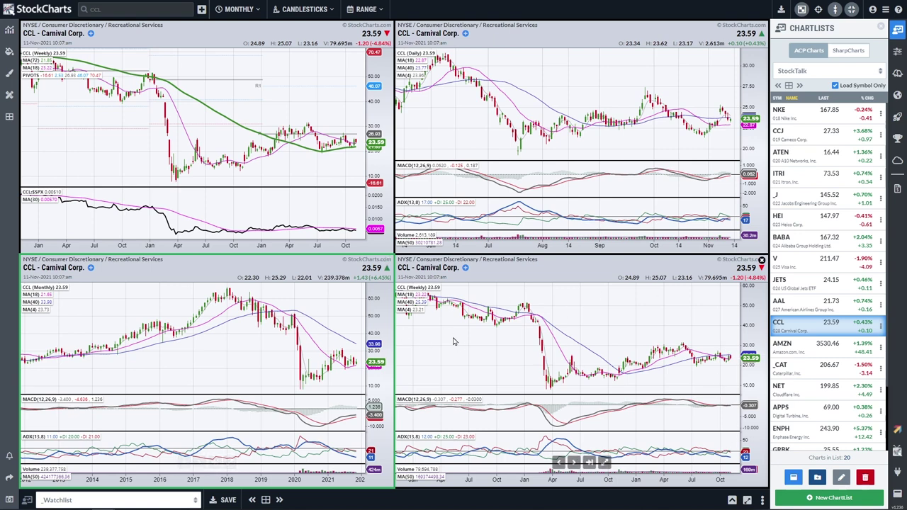
- Load the AMZN charts, draw one horizontal line along the highs and two along the lows on the enlarged weekly chart, and clear them
{"action": "key", "text": "Down"}
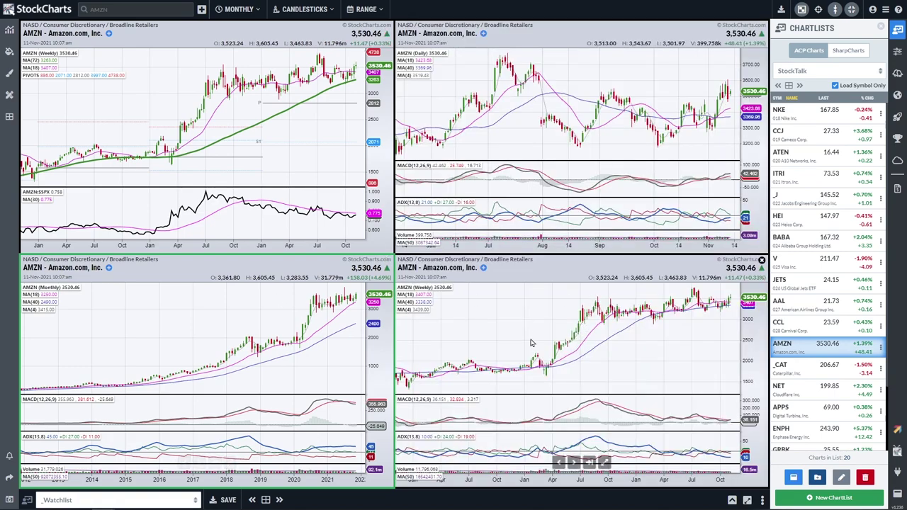
{"action": "left_click", "coordinate": [604, 461]}
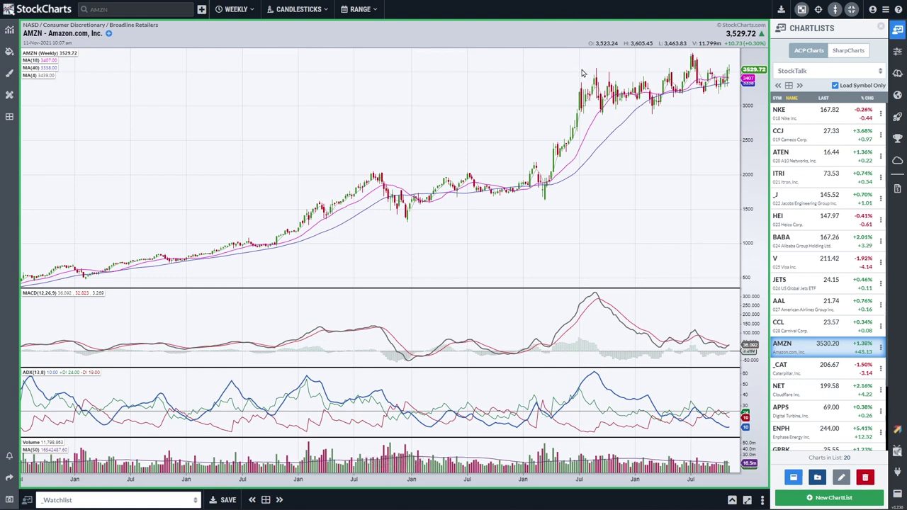
{"action": "left_click_drag", "start_coordinate": [586, 70], "coordinate": [740, 73]}
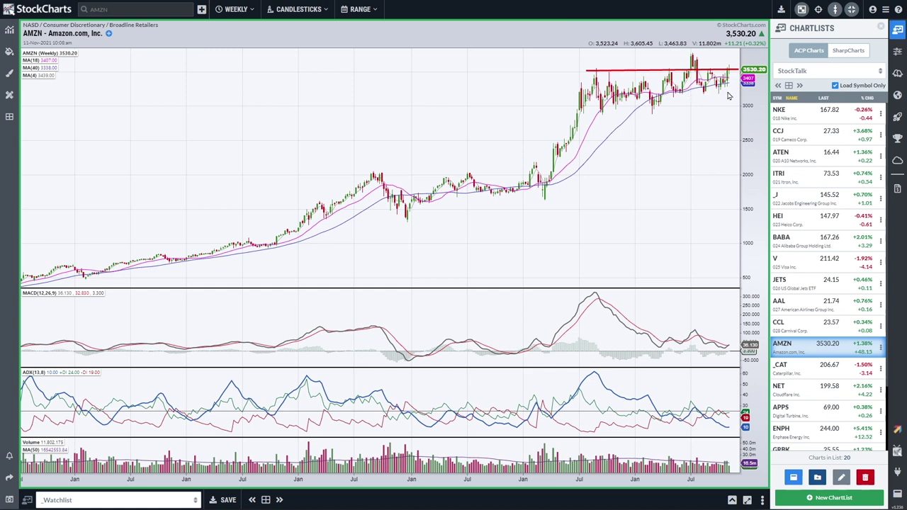
{"action": "left_click_drag", "start_coordinate": [731, 93], "coordinate": [668, 101]}
{"action": "left_click_drag", "start_coordinate": [585, 104], "coordinate": [736, 106]}
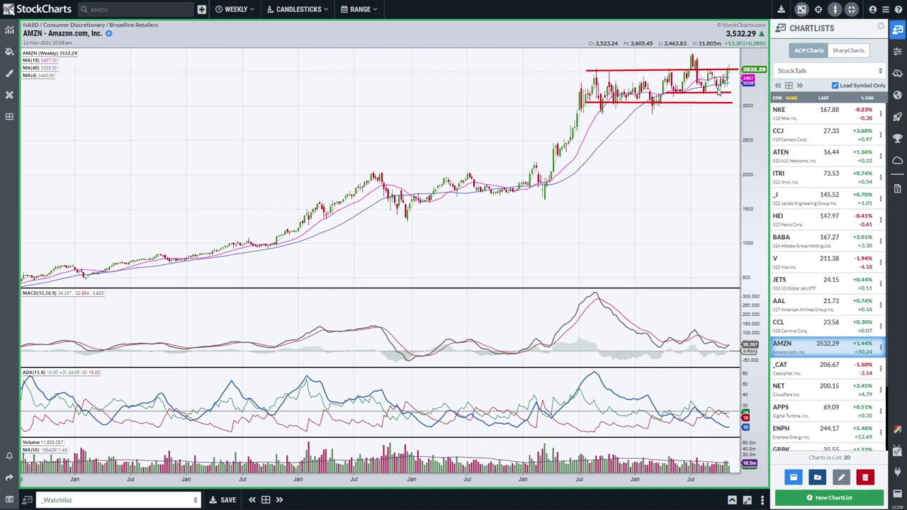
{"action": "key", "text": "Delete"}
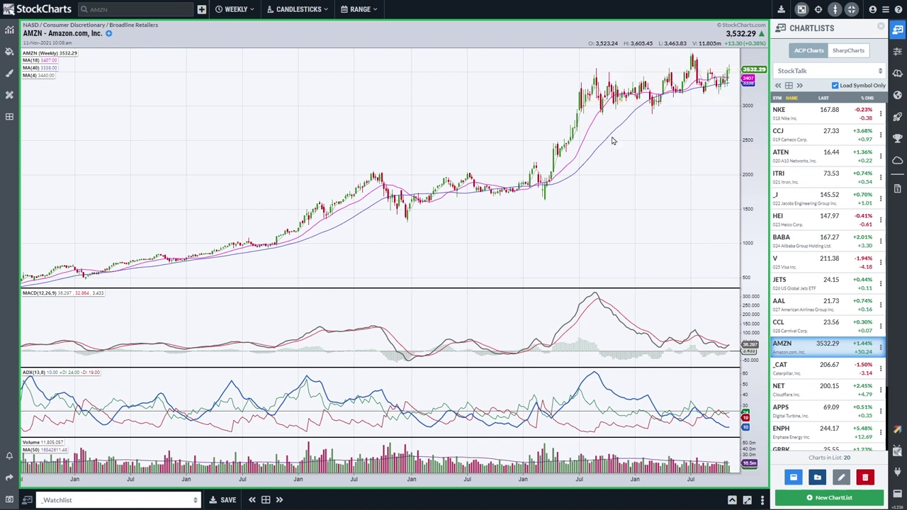
- Restore the four-chart layout and examine the recent candles of the AMZN weekly chart against its moving averages
{"action": "left_click", "coordinate": [415, 464]}
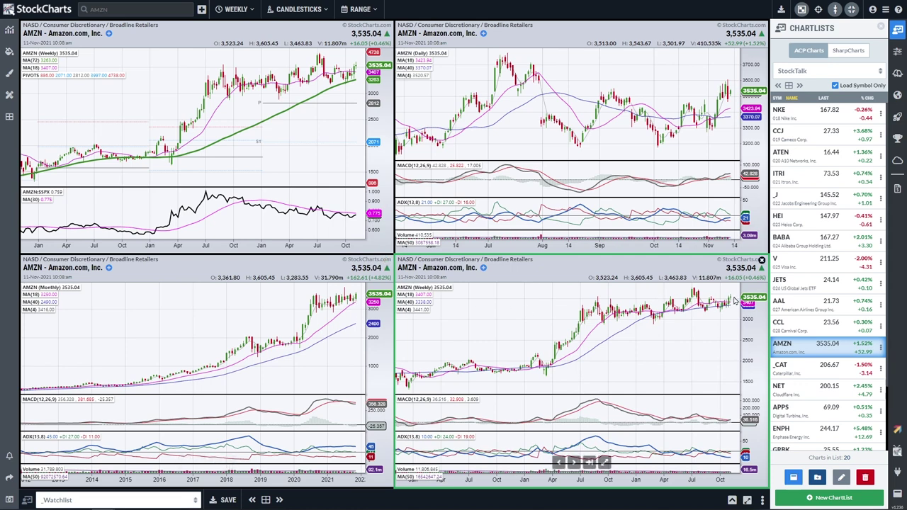
{"action": "scroll", "coordinate": [707, 314], "scroll_direction": "up", "scroll_amount": 2}
{"action": "scroll", "coordinate": [706, 314], "scroll_direction": "up", "scroll_amount": 2}
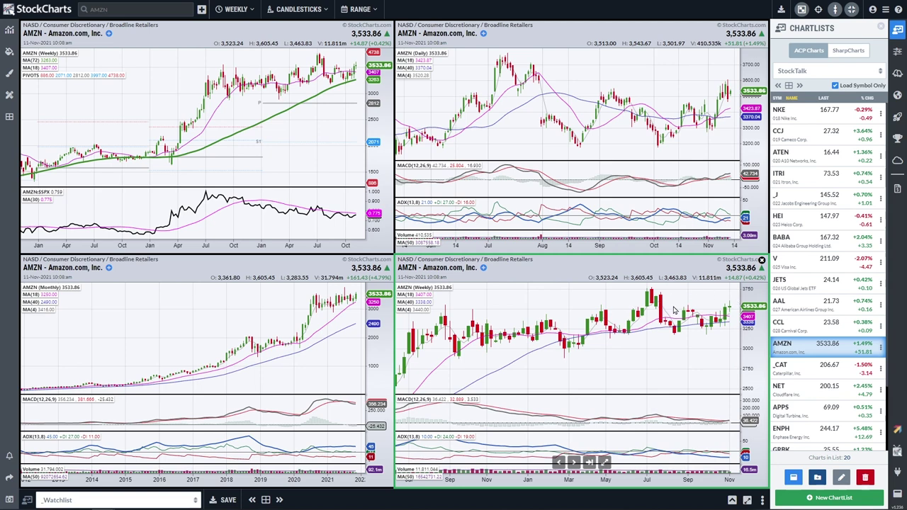
{"action": "scroll", "coordinate": [674, 309], "scroll_direction": "down", "scroll_amount": 3}
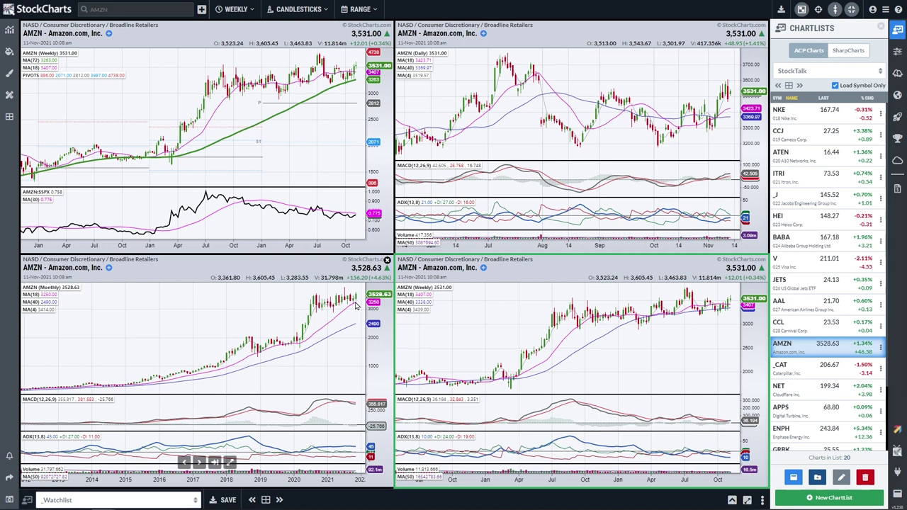
- Load the _CAT charts, mark the recent price action on the weekly and monthly charts and the end of the weekly MACD, and clear everything
{"action": "left_click", "coordinate": [800, 369]}
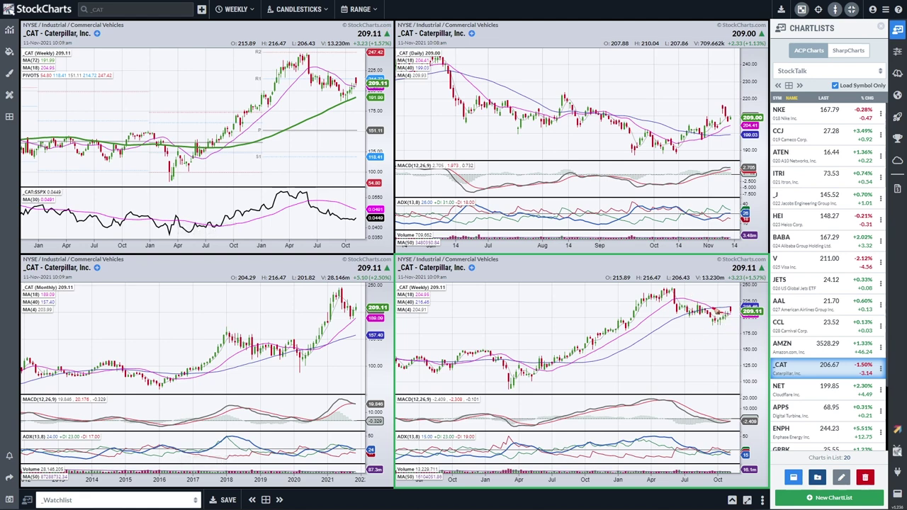
{"action": "left_click_drag", "start_coordinate": [711, 311], "coordinate": [730, 308]}
{"action": "mouse_move", "coordinate": [327, 353]}
{"action": "left_mouse_down"}
{"action": "mouse_move", "coordinate": [354, 324]}
{"action": "mouse_move", "coordinate": [349, 335]}
{"action": "left_mouse_up"}
{"action": "mouse_move", "coordinate": [697, 305]}
{"action": "left_mouse_down"}
{"action": "mouse_move", "coordinate": [723, 324]}
{"action": "mouse_move", "coordinate": [698, 315]}
{"action": "left_mouse_up"}
{"action": "key", "text": "e"}
{"action": "mouse_move", "coordinate": [736, 424]}
{"action": "left_mouse_down"}
{"action": "mouse_move", "coordinate": [715, 424]}
{"action": "mouse_move", "coordinate": [736, 425]}
{"action": "left_mouse_up"}
{"action": "mouse_move", "coordinate": [734, 317]}
{"action": "left_mouse_down"}
{"action": "mouse_move", "coordinate": [737, 323]}
{"action": "mouse_move", "coordinate": [741, 304]}
{"action": "left_mouse_up"}
{"action": "key", "text": "Escape"}
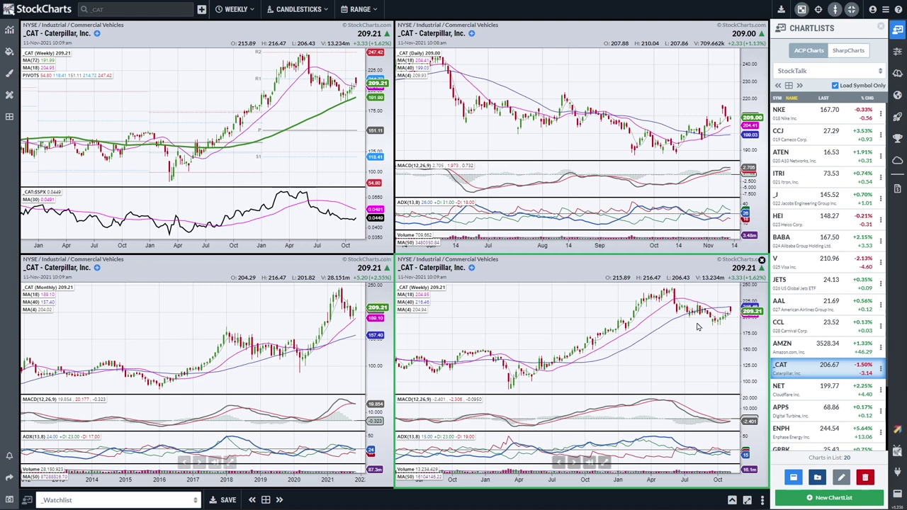
- Load the NET charts, examine the weekly price trend with the chart enlarged, and restore the four-chart layout
{"action": "key", "text": "Down"}
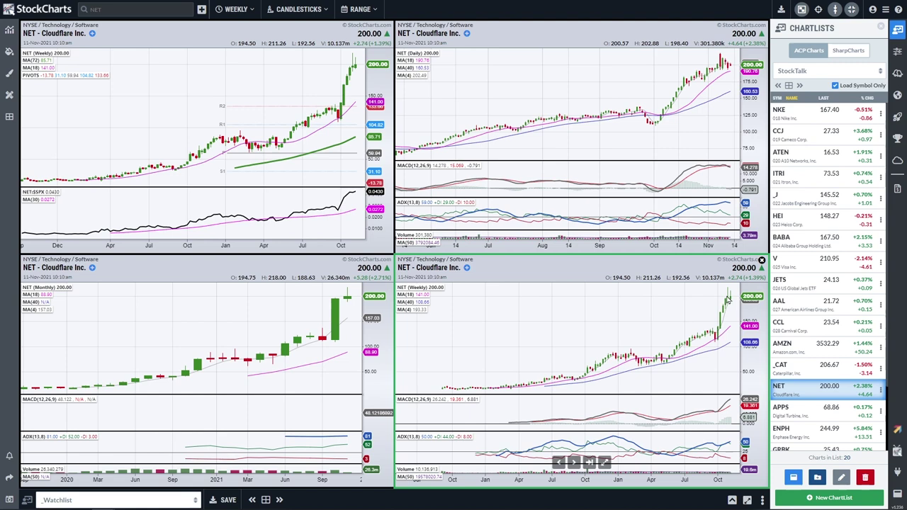
{"action": "left_click", "coordinate": [605, 461]}
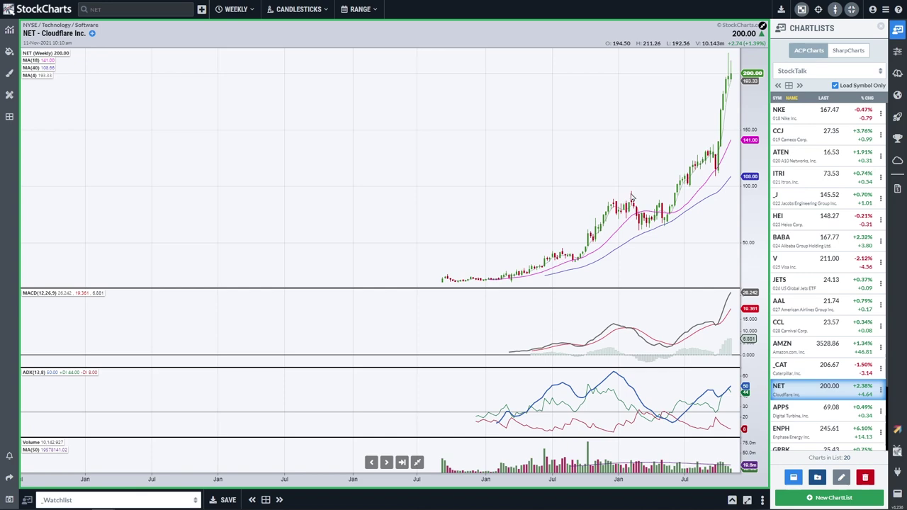
{"action": "left_click", "coordinate": [416, 462]}
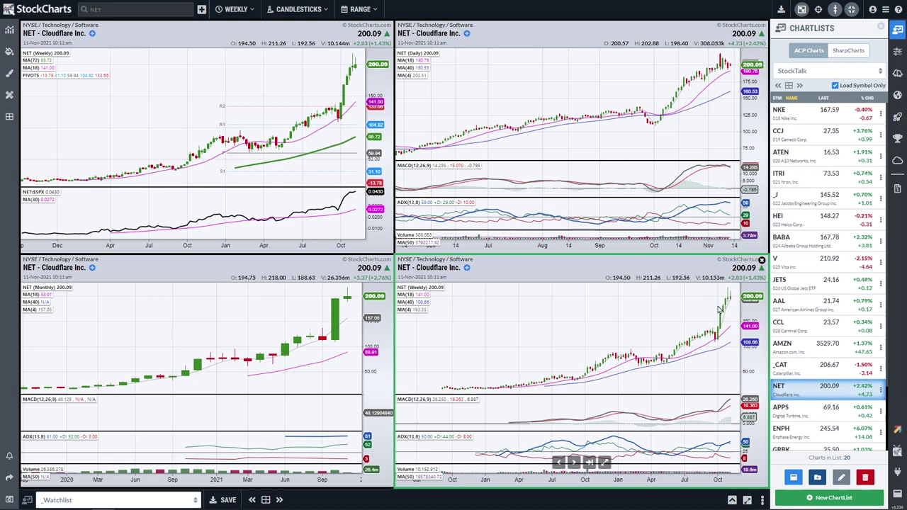
- Load the APPS charts, draw horizontal lines below and through the upper part of the 2021 price range on the weekly chart, and clear them
{"action": "left_click", "coordinate": [816, 409]}
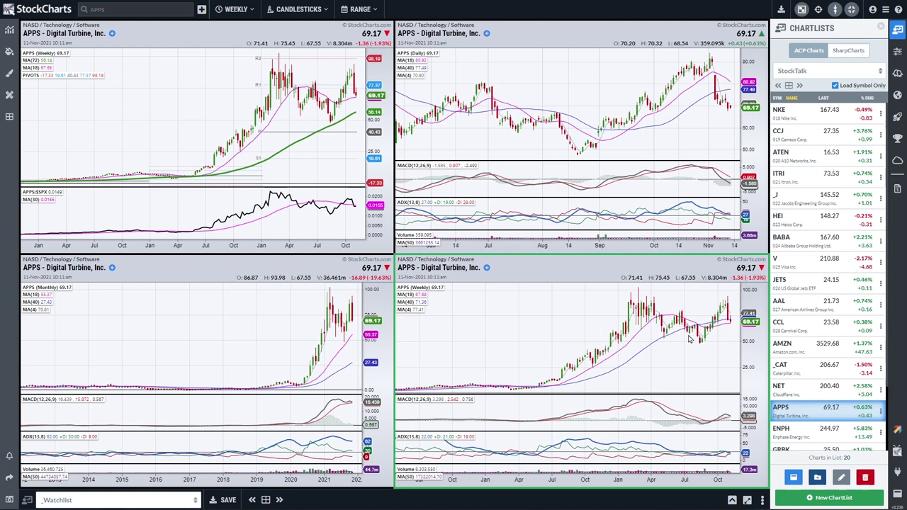
{"action": "left_click_drag", "start_coordinate": [635, 331], "coordinate": [734, 331]}
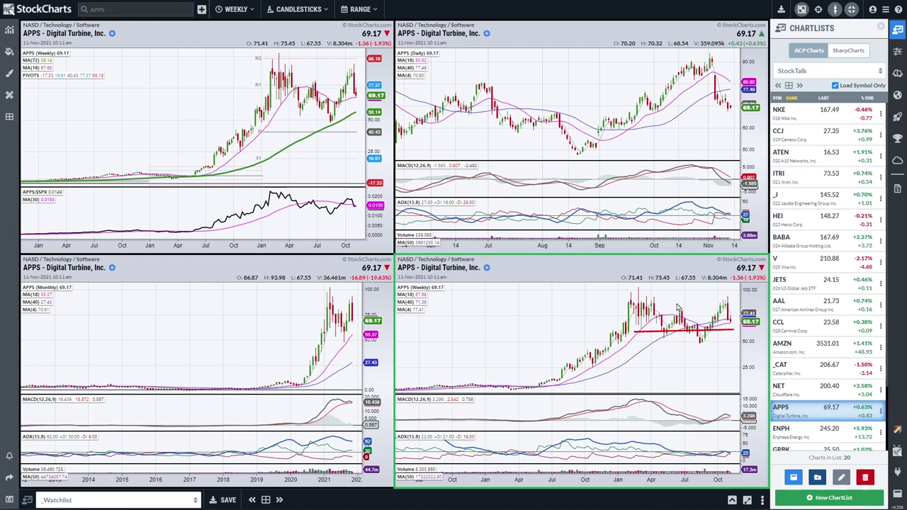
{"action": "left_click_drag", "start_coordinate": [629, 300], "coordinate": [736, 305]}
{"action": "key", "text": "Escape"}
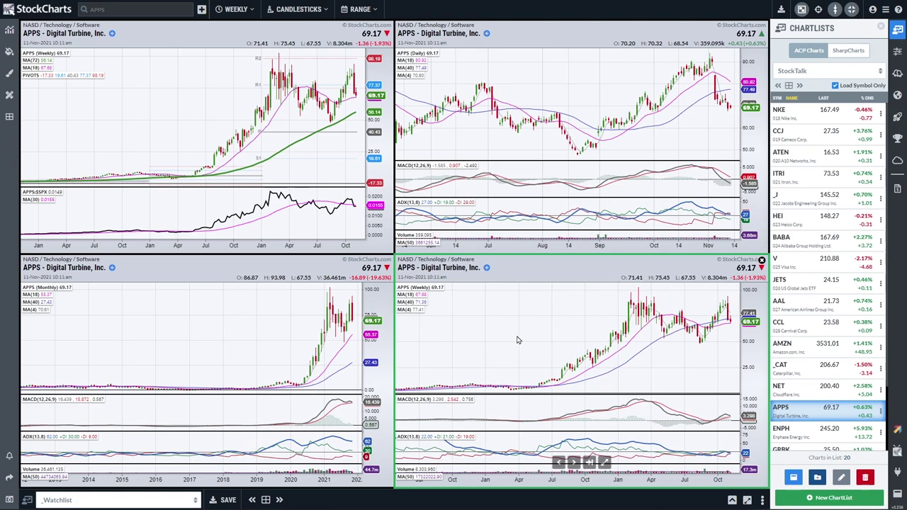